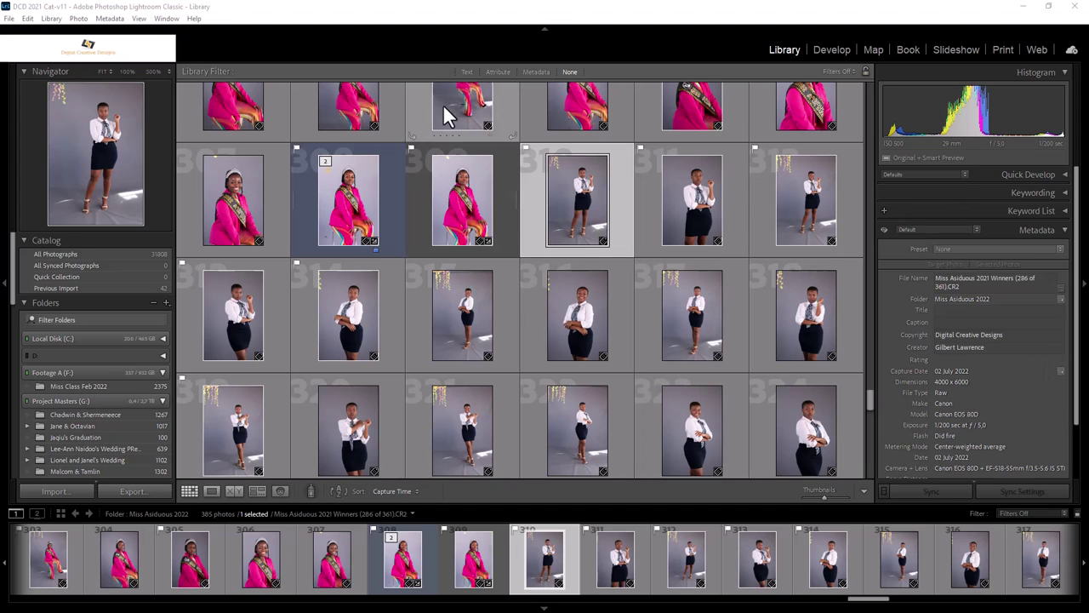
Browse the portraits in the photo grid and select the standing shot Miss Asiduous 2021 Winners (287 of 361).CR2
{"action": "scroll", "coordinate": [545, 211], "scroll_direction": "down", "scroll_amount": 1}
{"action": "scroll", "coordinate": [545, 212], "scroll_direction": "up", "scroll_amount": 2}
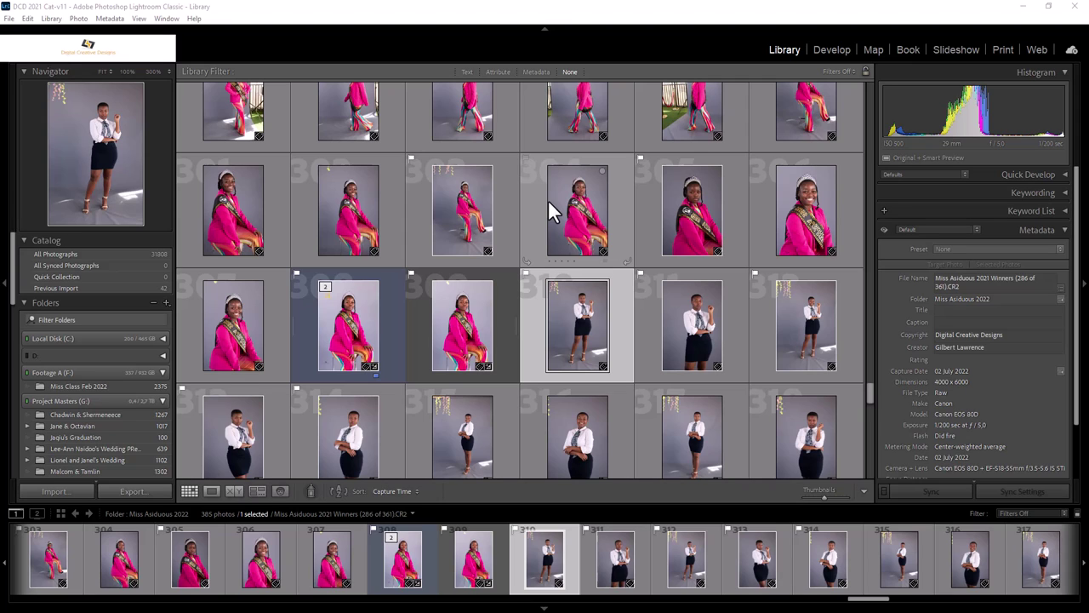
{"action": "left_click", "coordinate": [548, 199]}
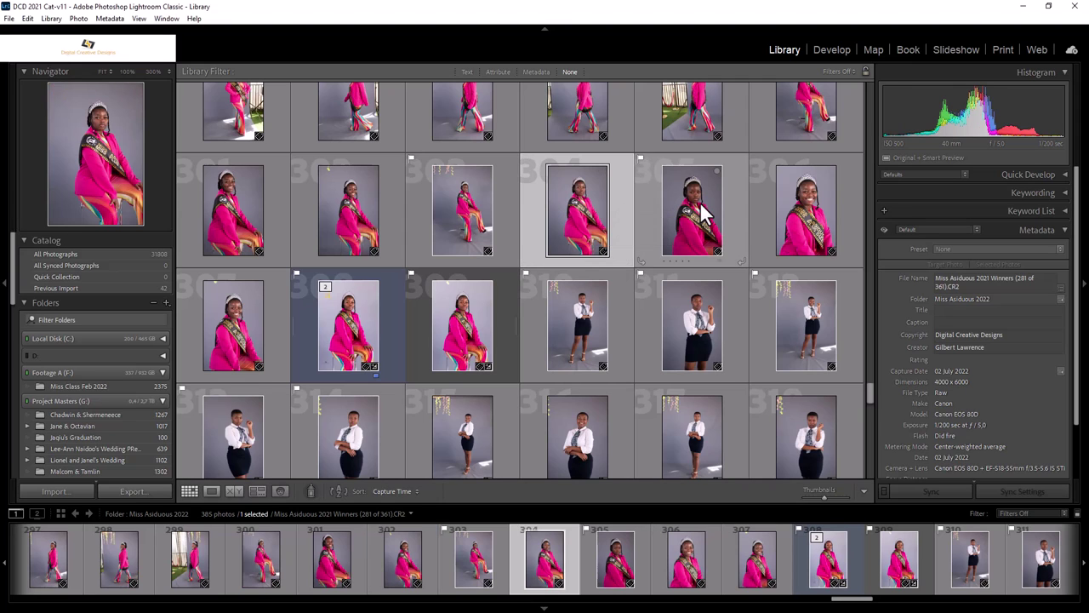
{"action": "left_click", "coordinate": [702, 214]}
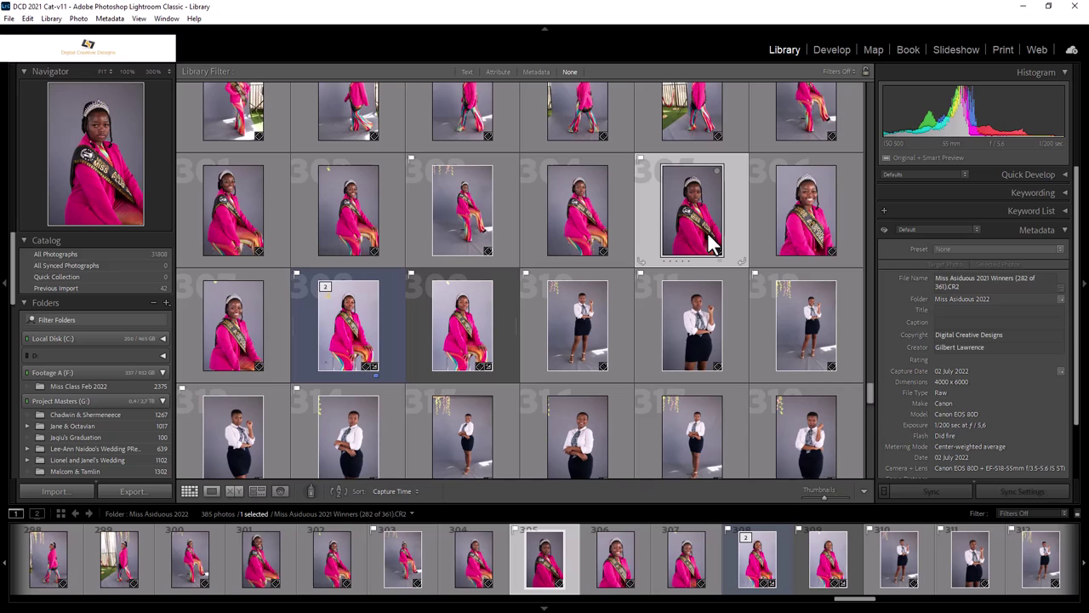
{"action": "left_click", "coordinate": [594, 329]}
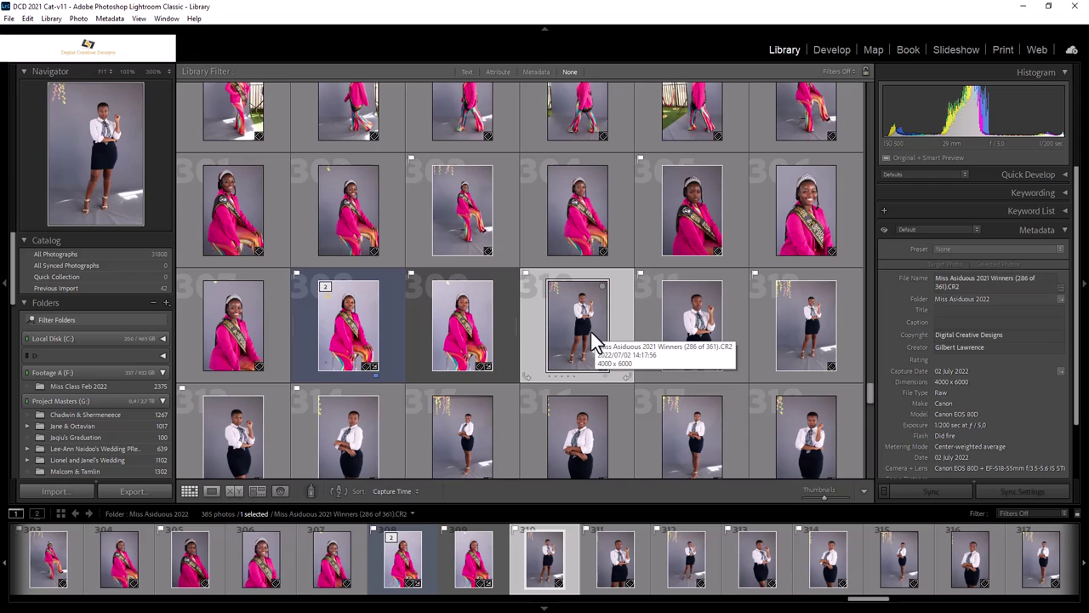
{"action": "left_click", "coordinate": [676, 329]}
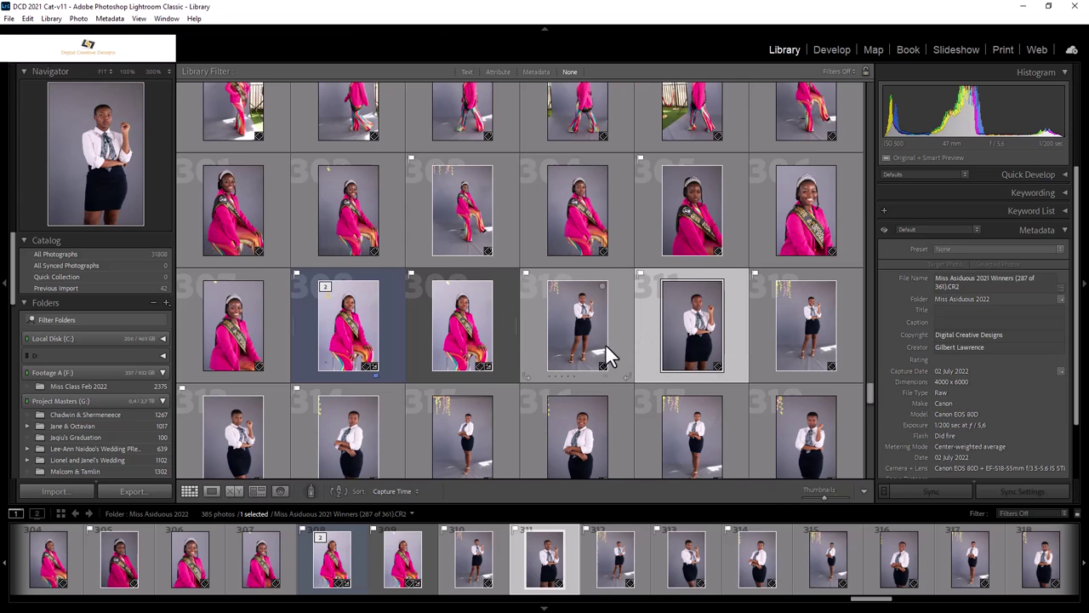
{"action": "scroll", "coordinate": [606, 342], "scroll_direction": "down", "scroll_amount": 3}
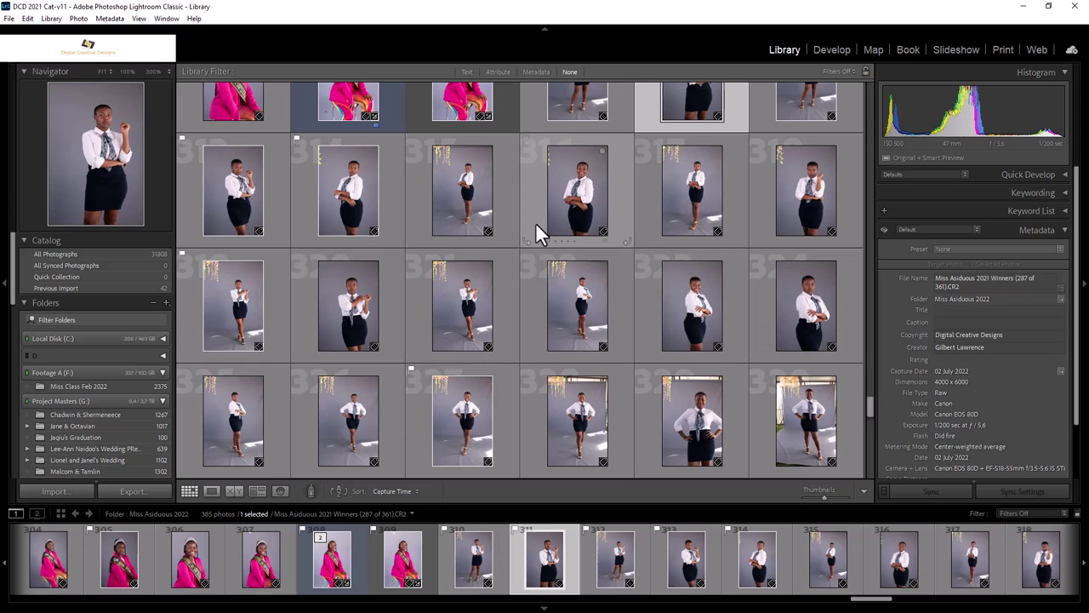
{"action": "scroll", "coordinate": [555, 253], "scroll_direction": "up", "scroll_amount": 2}
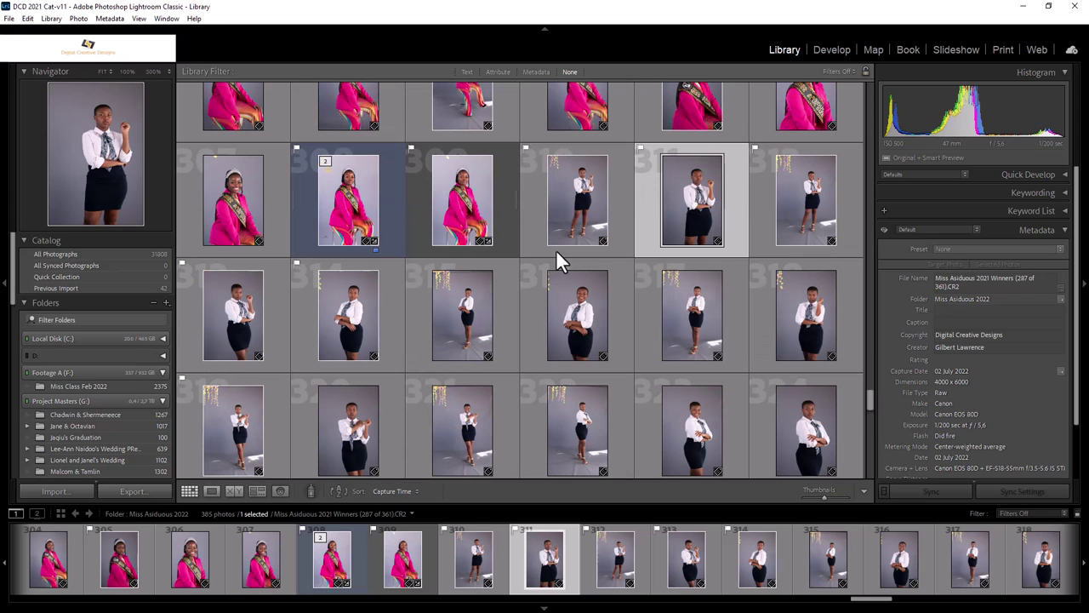
Enlarge the selected portrait and inspect the woman's face at 100% before returning to the fitted view
{"action": "double_click", "coordinate": [694, 207]}
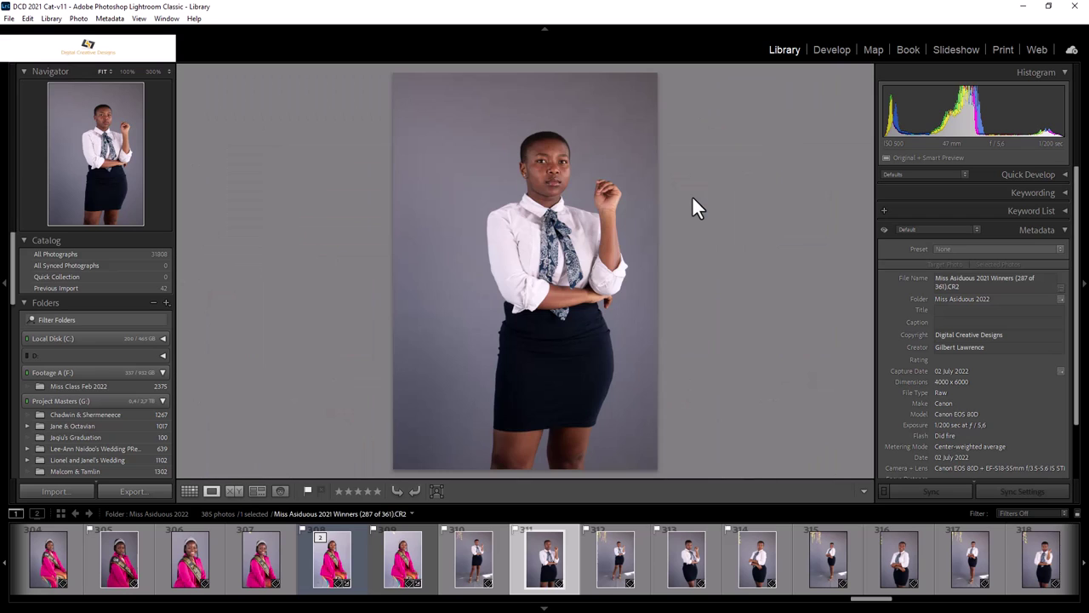
{"action": "left_click", "coordinate": [692, 200]}
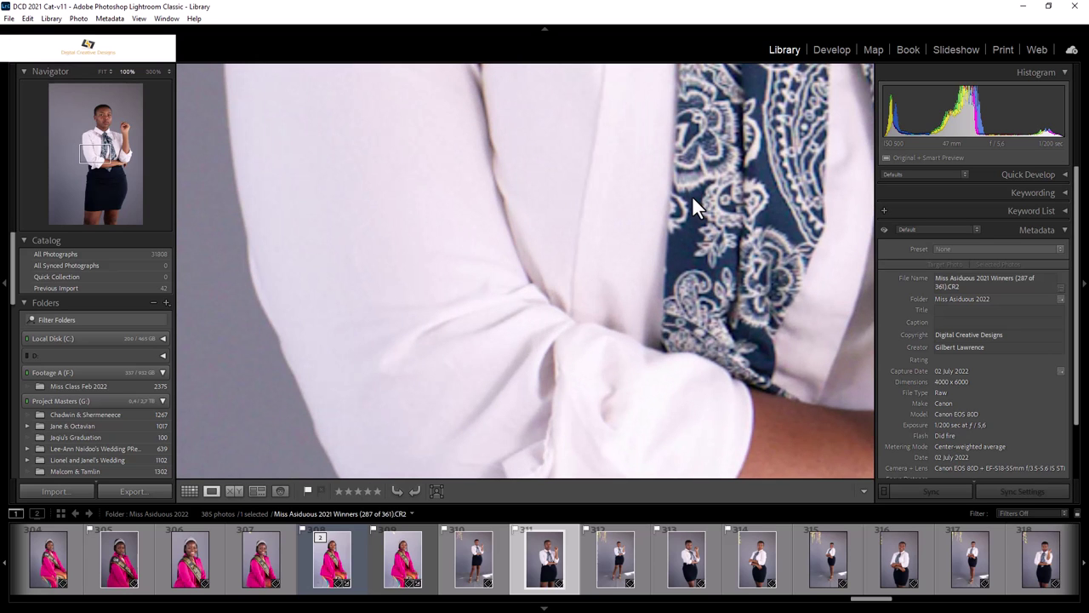
{"action": "left_click_drag", "start_coordinate": [104, 151], "coordinate": [108, 116]}
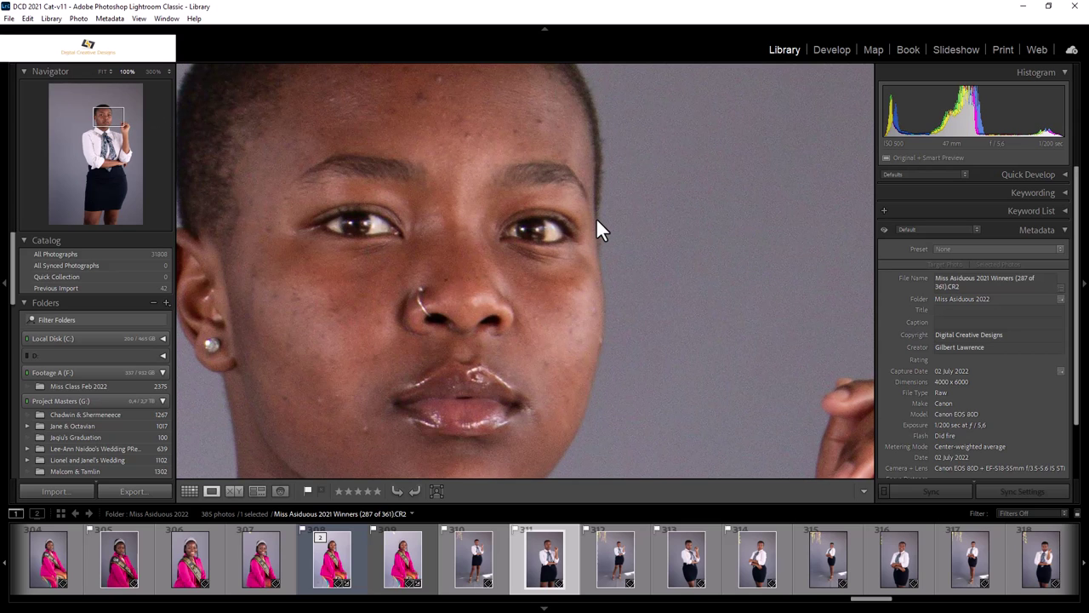
{"action": "left_click", "coordinate": [546, 279]}
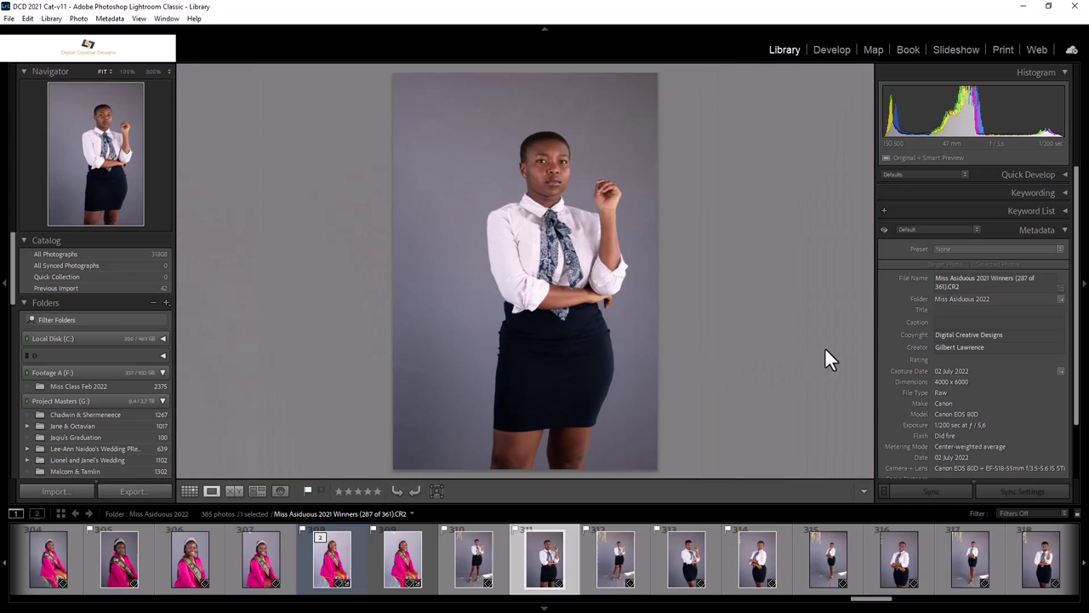
Develop the portrait with Exposure +0.35, Contrast +8, Shadows +13 and Whites +7
{"action": "key", "text": "d"}
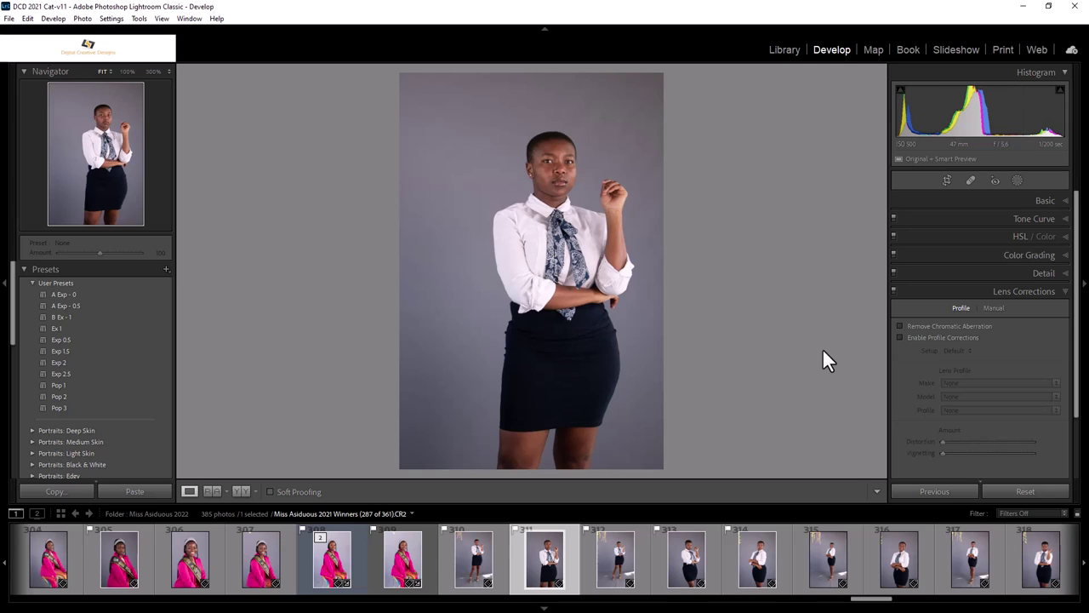
{"action": "left_click", "coordinate": [997, 204]}
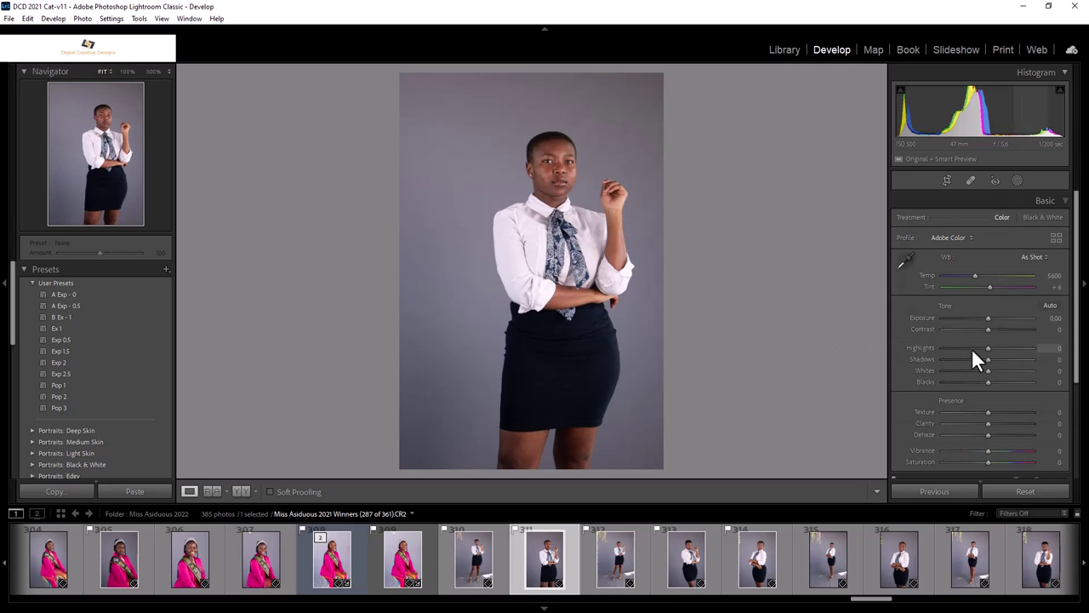
{"action": "left_click_drag", "start_coordinate": [990, 316], "coordinate": [992, 316]}
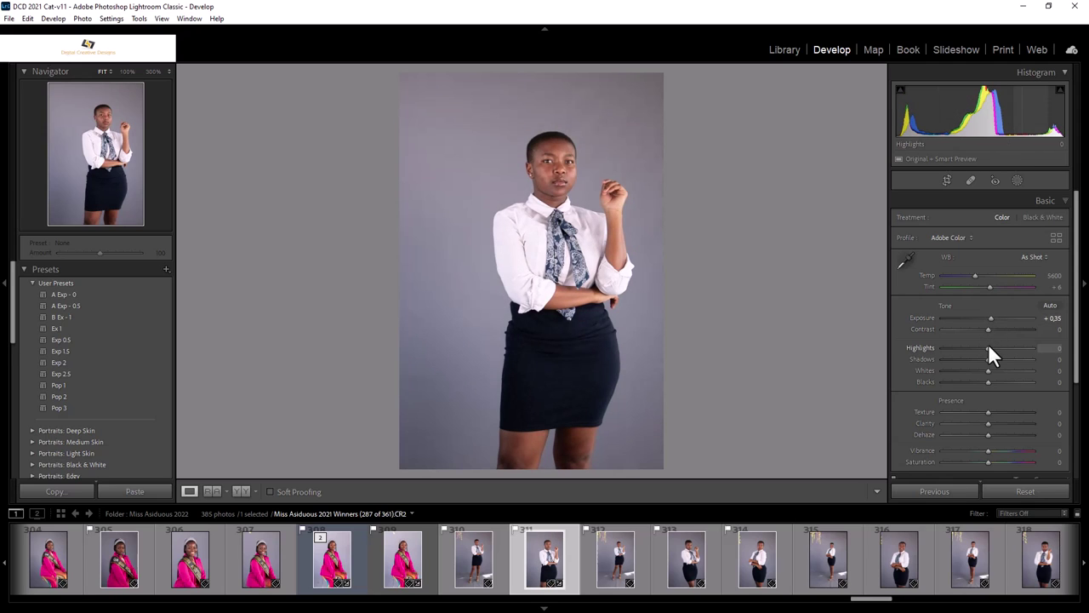
{"action": "left_click_drag", "start_coordinate": [988, 358], "coordinate": [992, 373]}
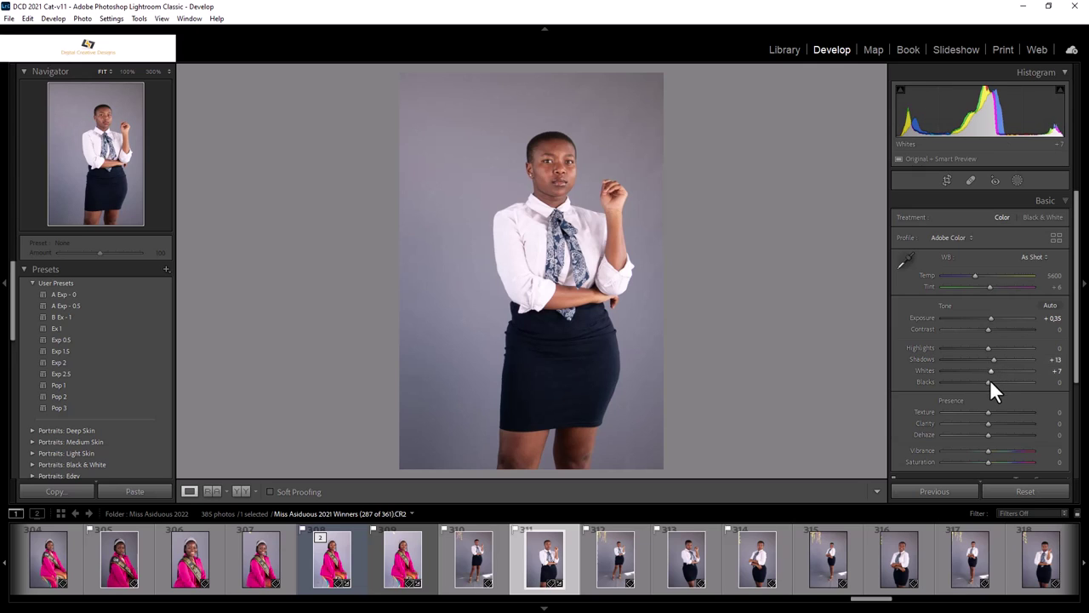
{"action": "left_click_drag", "start_coordinate": [988, 329], "coordinate": [994, 327]}
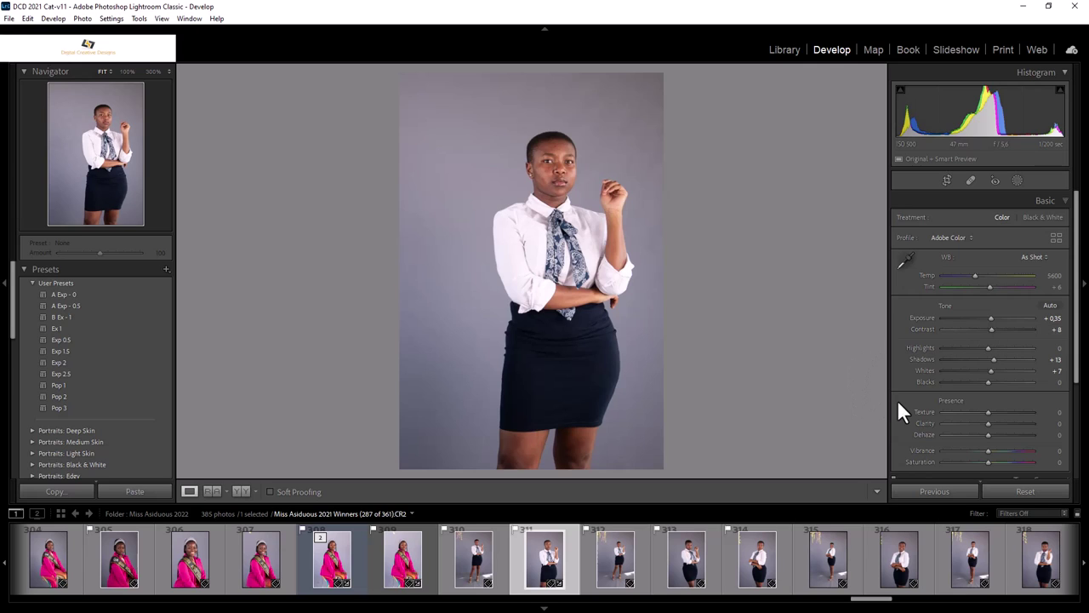
Enable lens profile corrections for the portrait
{"action": "left_click", "coordinate": [958, 200]}
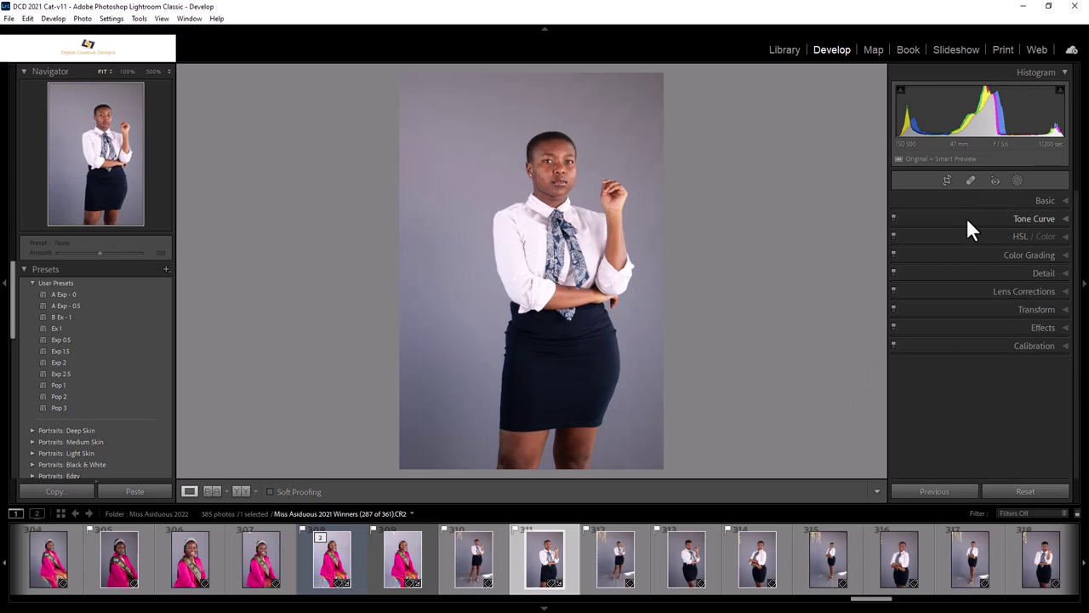
{"action": "left_click", "coordinate": [961, 290]}
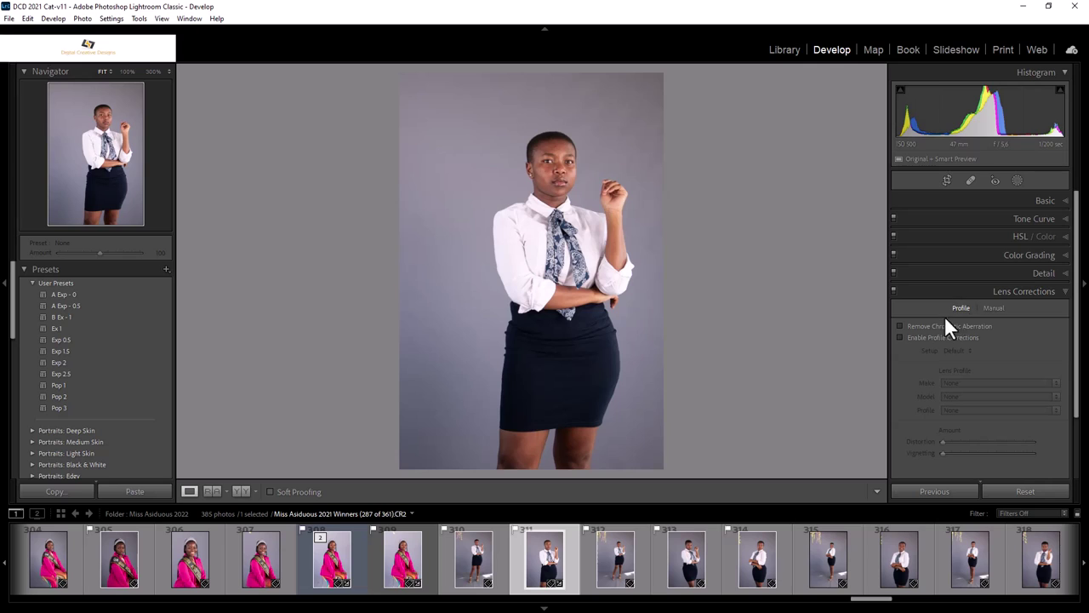
{"action": "left_click", "coordinate": [930, 340]}
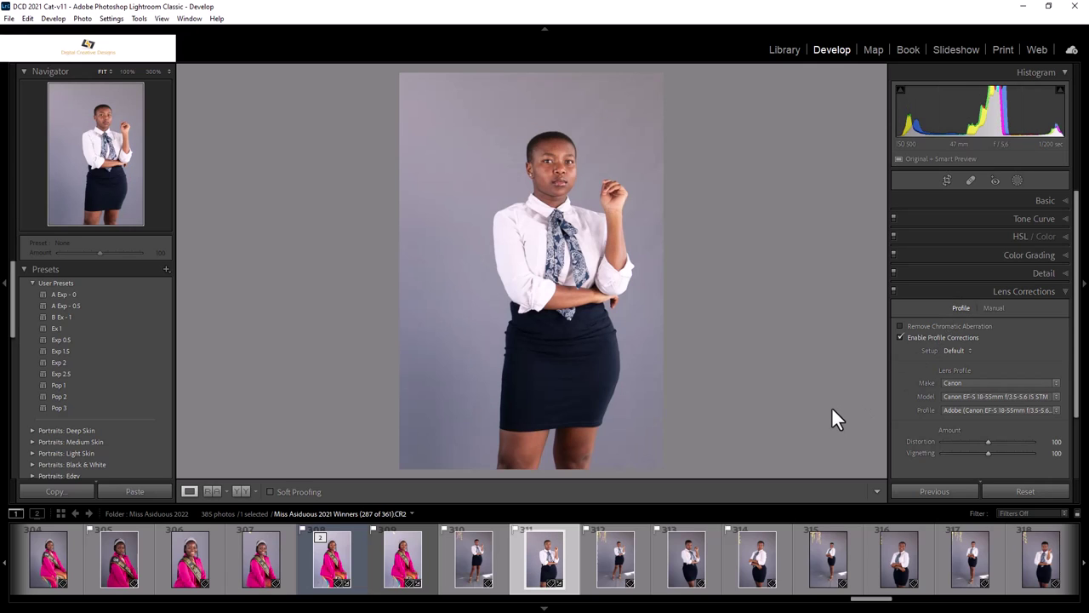
Crop the portrait slightly tighter at the original aspect ratio and reposition the woman within the frame
{"action": "key", "text": "r"}
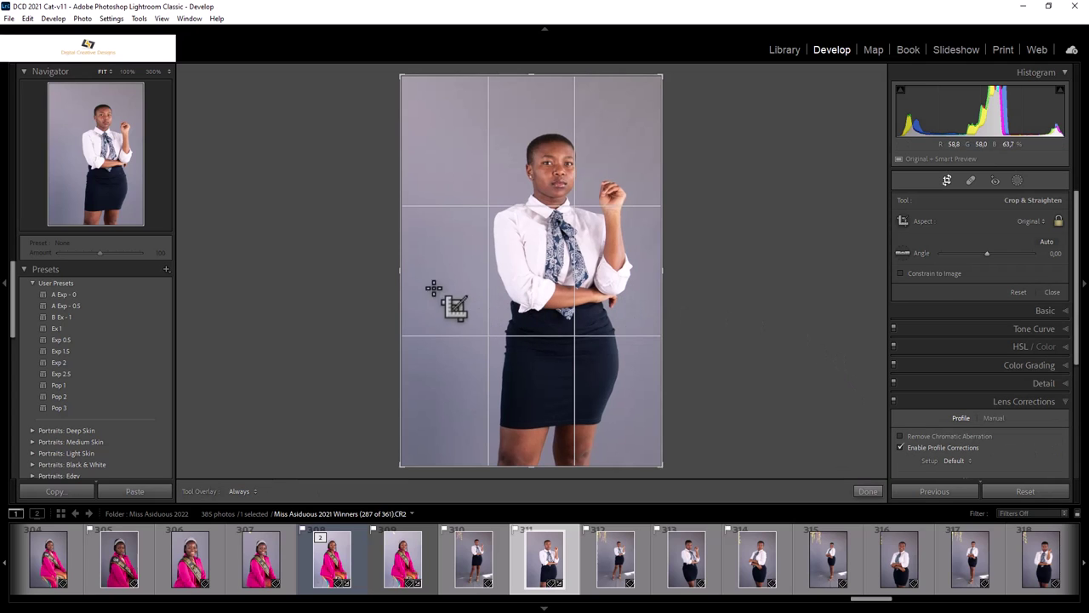
{"action": "left_click_drag", "start_coordinate": [401, 267], "coordinate": [412, 268]}
{"action": "left_click_drag", "start_coordinate": [551, 290], "coordinate": [539, 291]}
{"action": "left_click", "coordinate": [947, 180]}
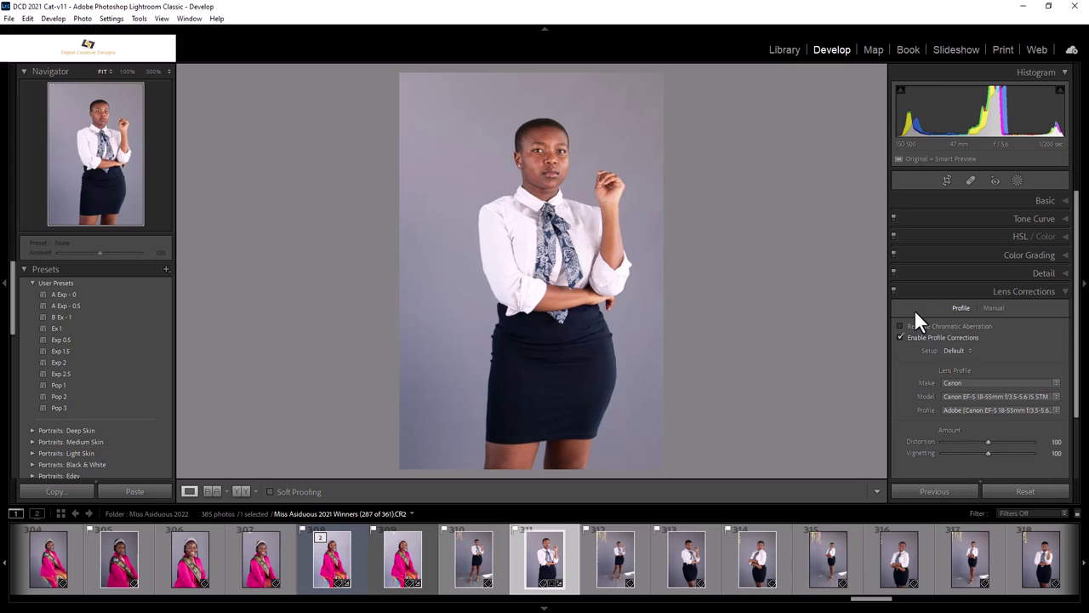
Add a Select Subject mask with Exposure 0.15, Contrast 11, Highlights -10, Shadows 9, Whites 7 and Blacks -7
{"action": "left_click", "coordinate": [1017, 180]}
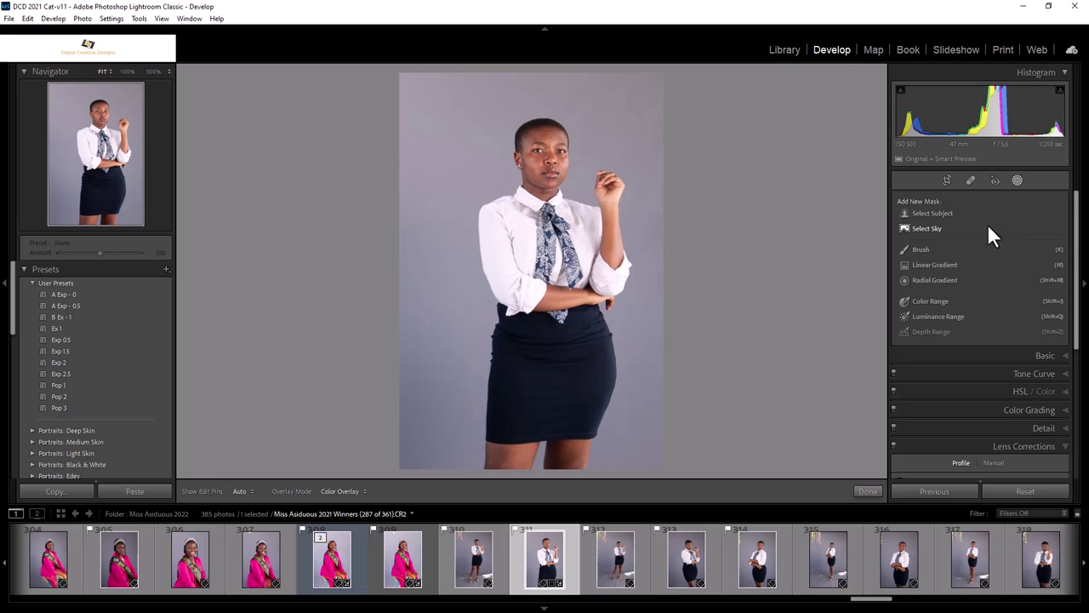
{"action": "left_click", "coordinate": [940, 213]}
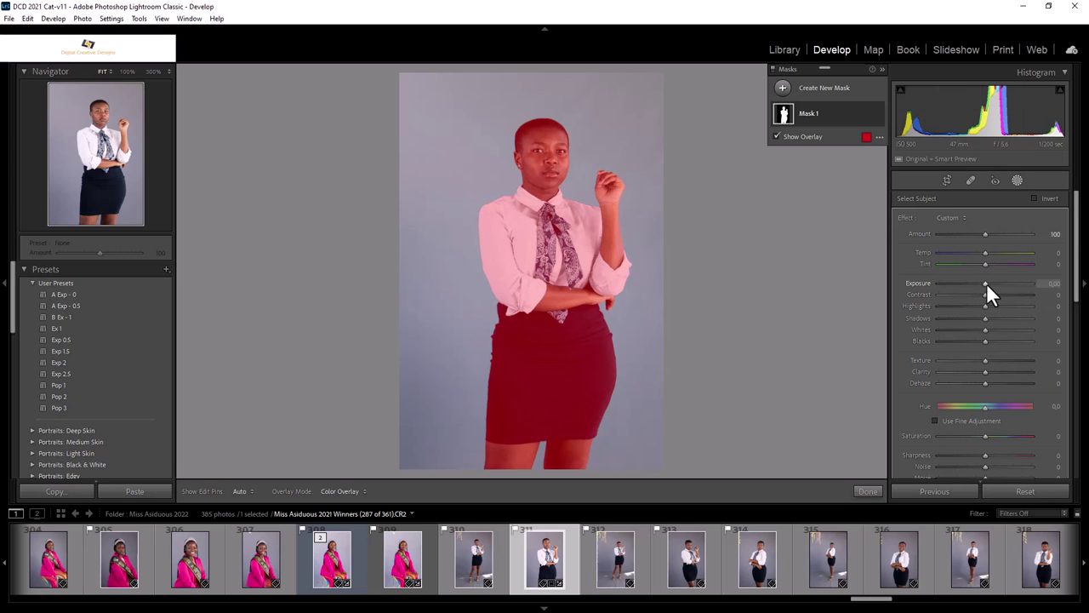
{"action": "key", "text": "o"}
{"action": "left_click_drag", "start_coordinate": [987, 282], "coordinate": [989, 281]}
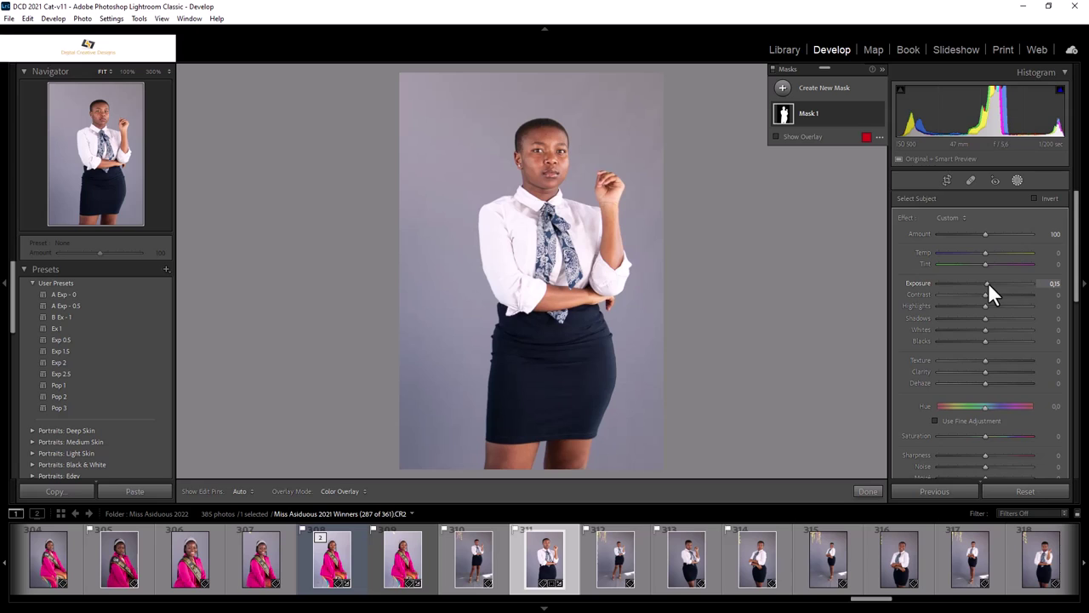
{"action": "left_click_drag", "start_coordinate": [983, 305], "coordinate": [982, 341]}
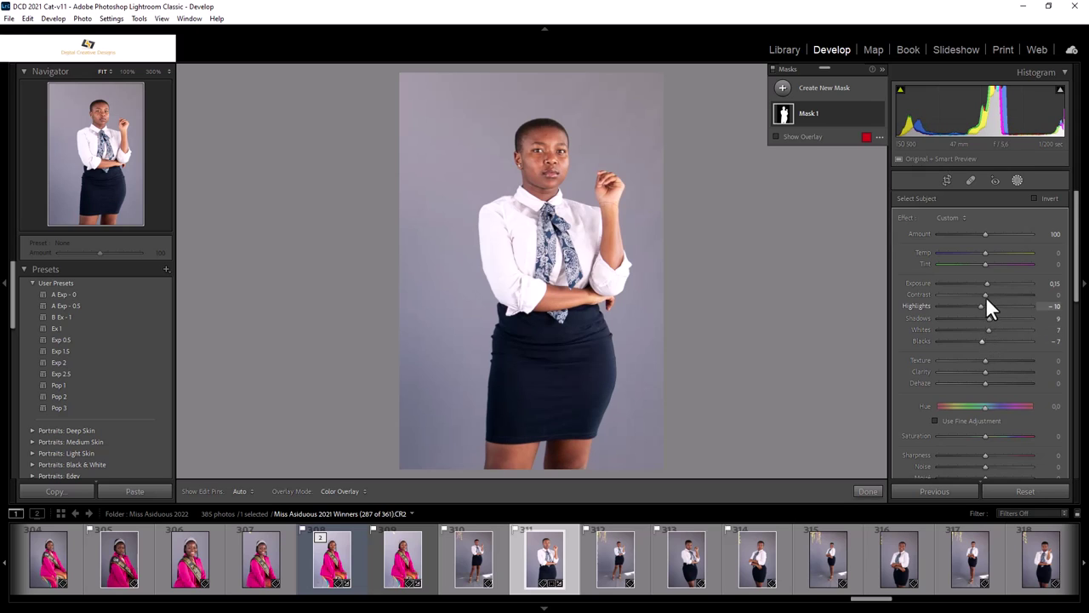
{"action": "left_click_drag", "start_coordinate": [985, 295], "coordinate": [990, 294]}
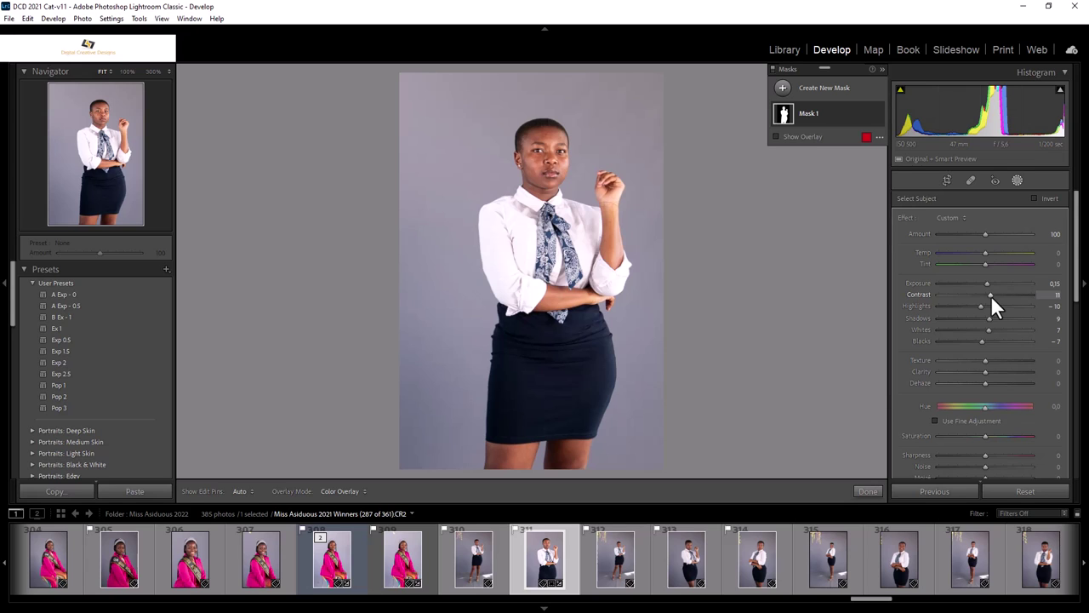
Duplicate and invert the subject mask, set the background's Saturation to -30, and slightly adjust its Shadows and Exposure
{"action": "right_click", "coordinate": [784, 116]}
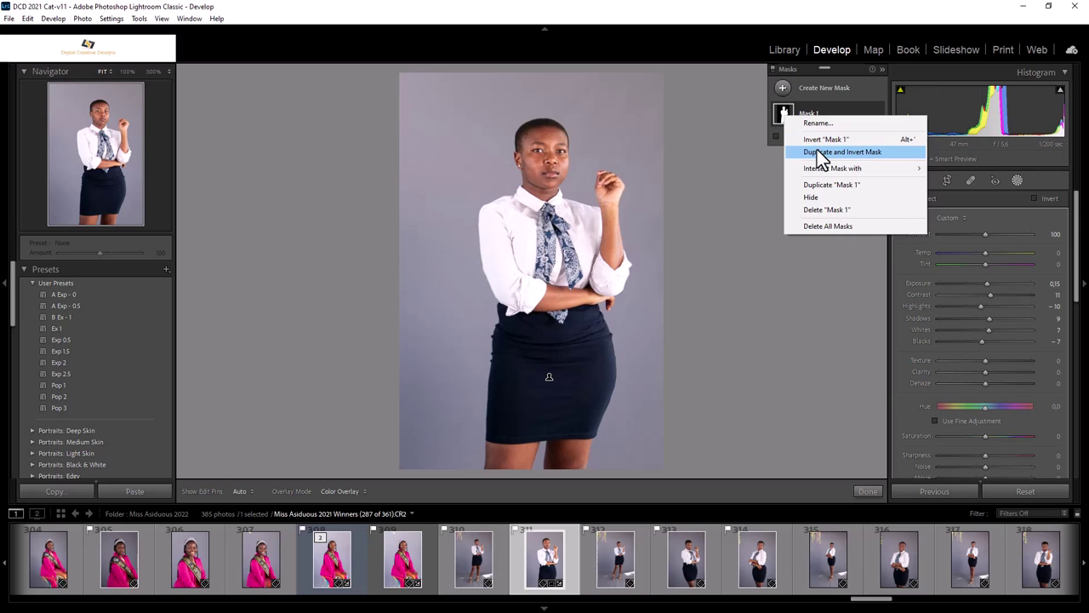
{"action": "left_click", "coordinate": [818, 153]}
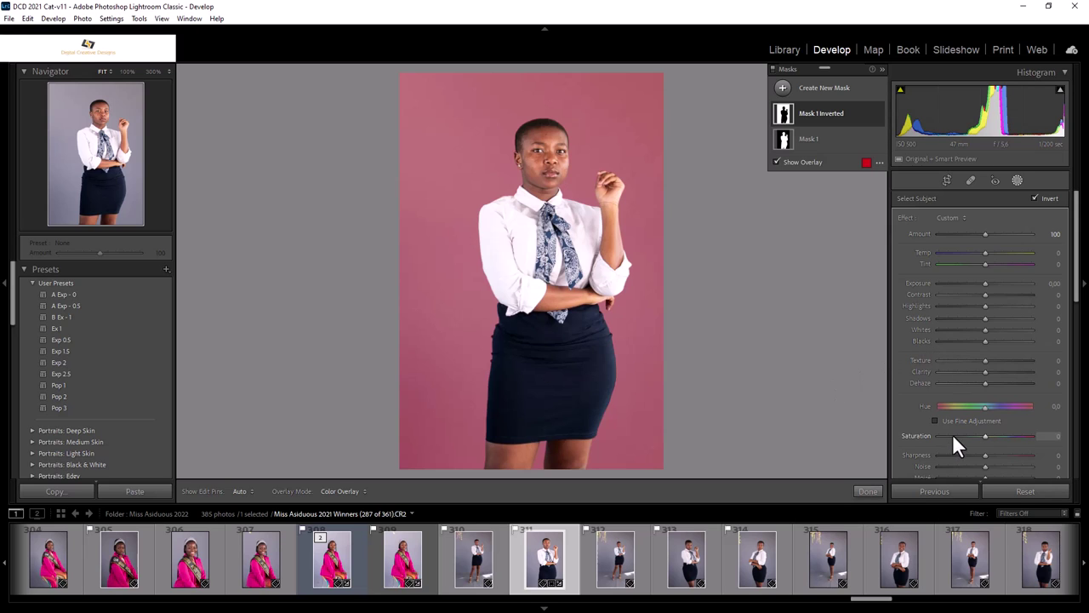
{"action": "left_click_drag", "start_coordinate": [981, 436], "coordinate": [974, 436]}
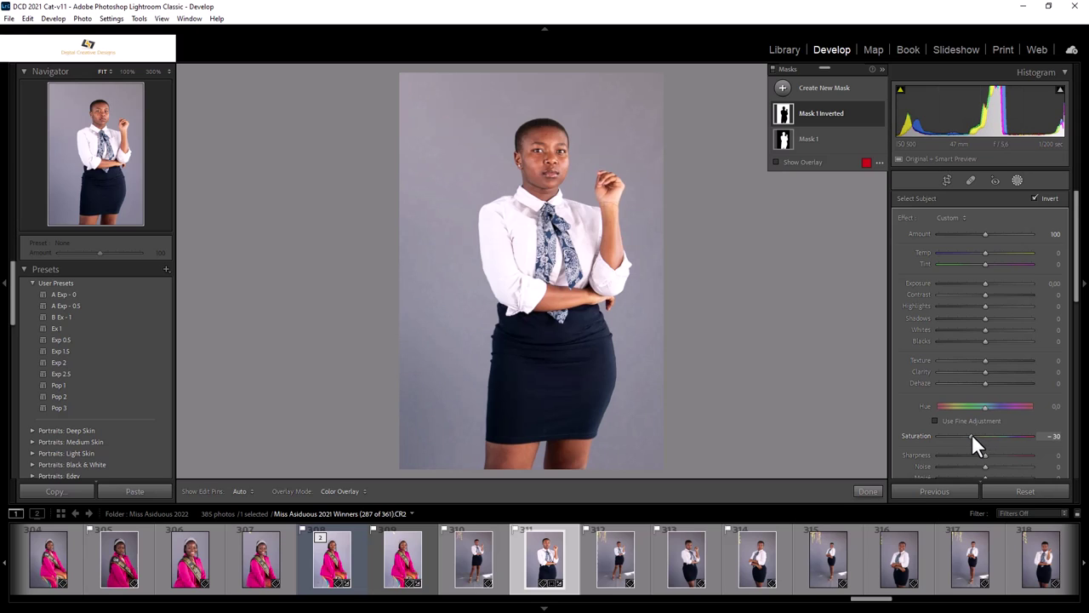
{"action": "left_click_drag", "start_coordinate": [986, 318], "coordinate": [988, 281]}
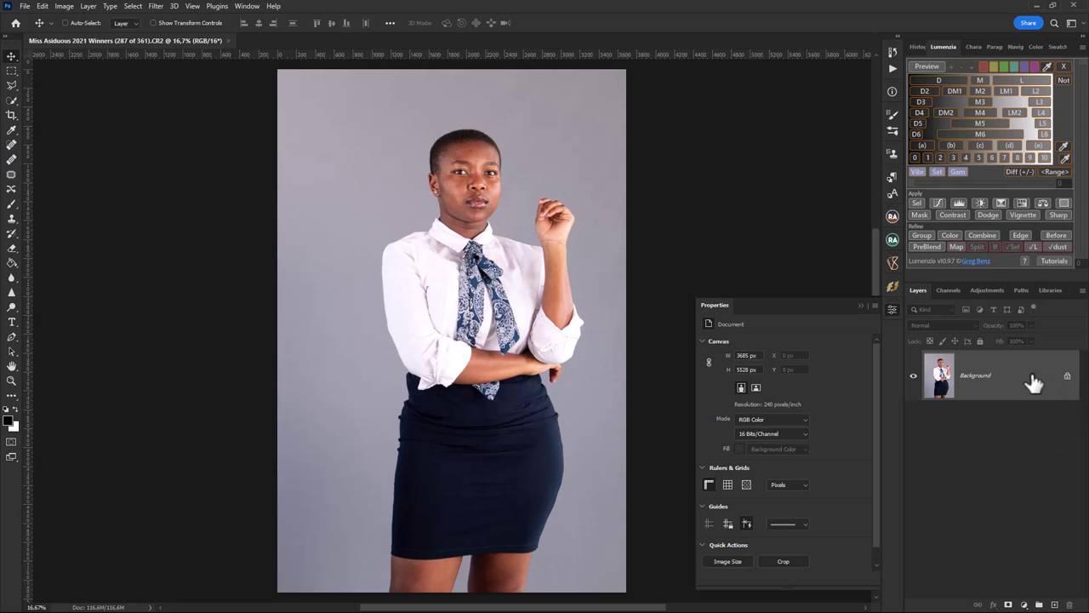
Duplicate the Background layer and remove the dark spots on the woman's forehead and right cheek with the Spot Healing Brush
{"action": "key", "text": "ctrl+j"}
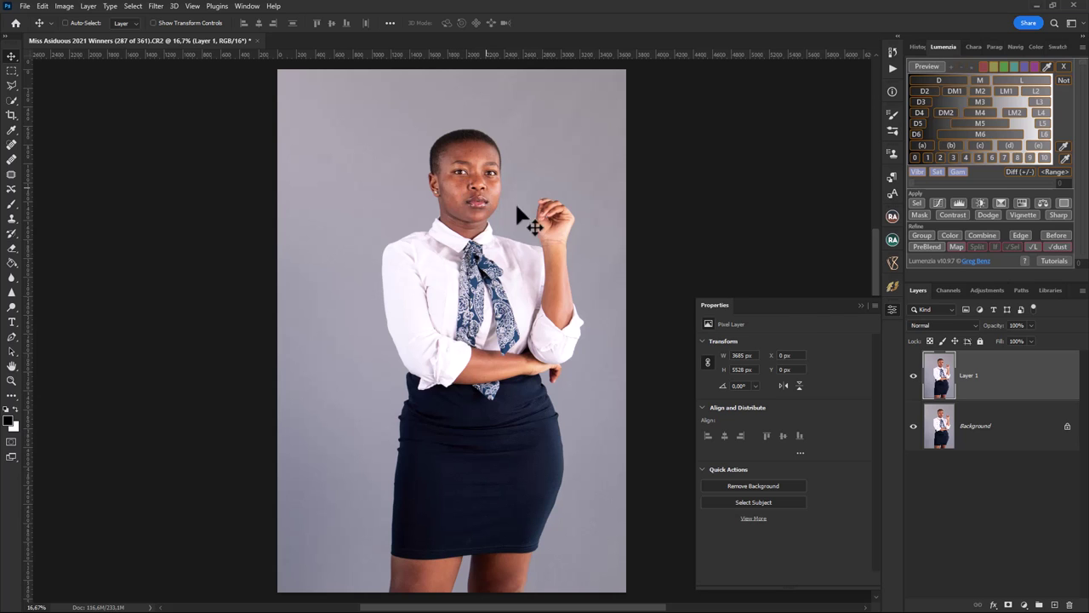
{"action": "key", "text": "z"}
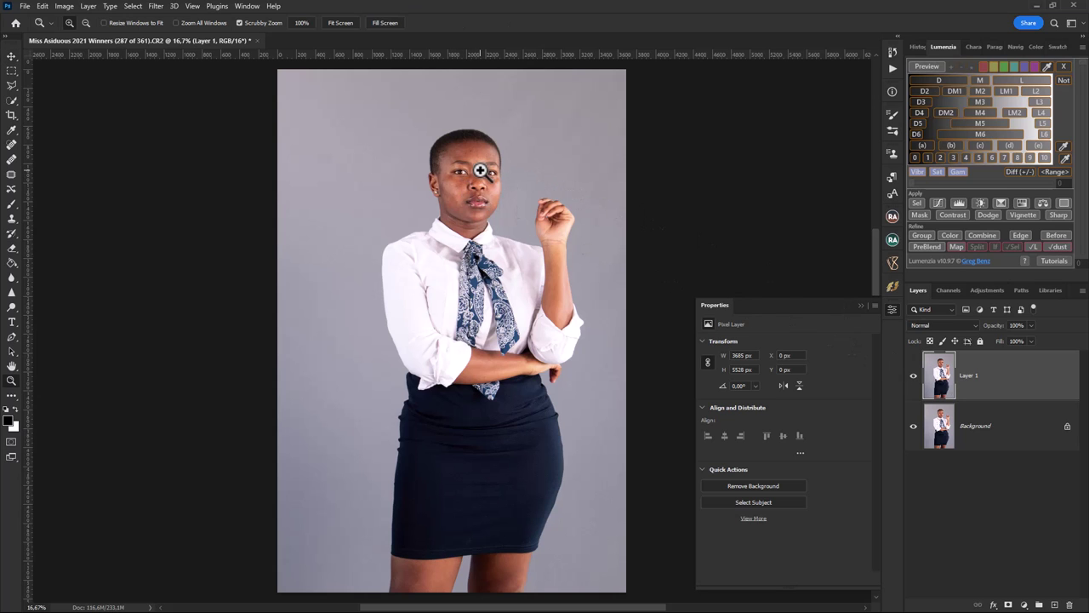
{"action": "left_click_drag", "start_coordinate": [479, 170], "coordinate": [544, 165]}
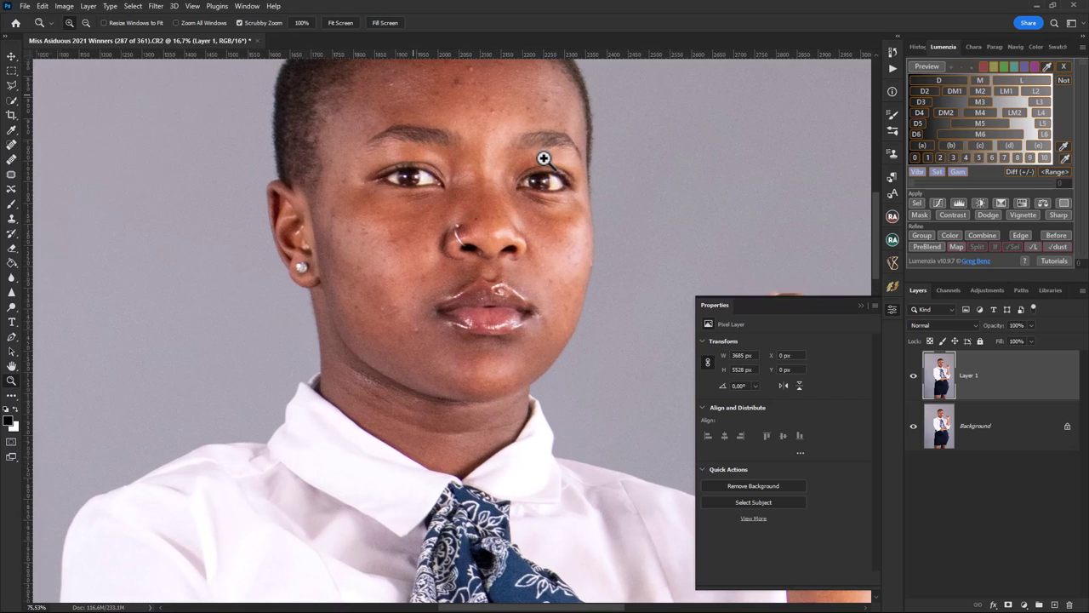
{"action": "left_click_drag", "start_coordinate": [481, 199], "coordinate": [479, 288]}
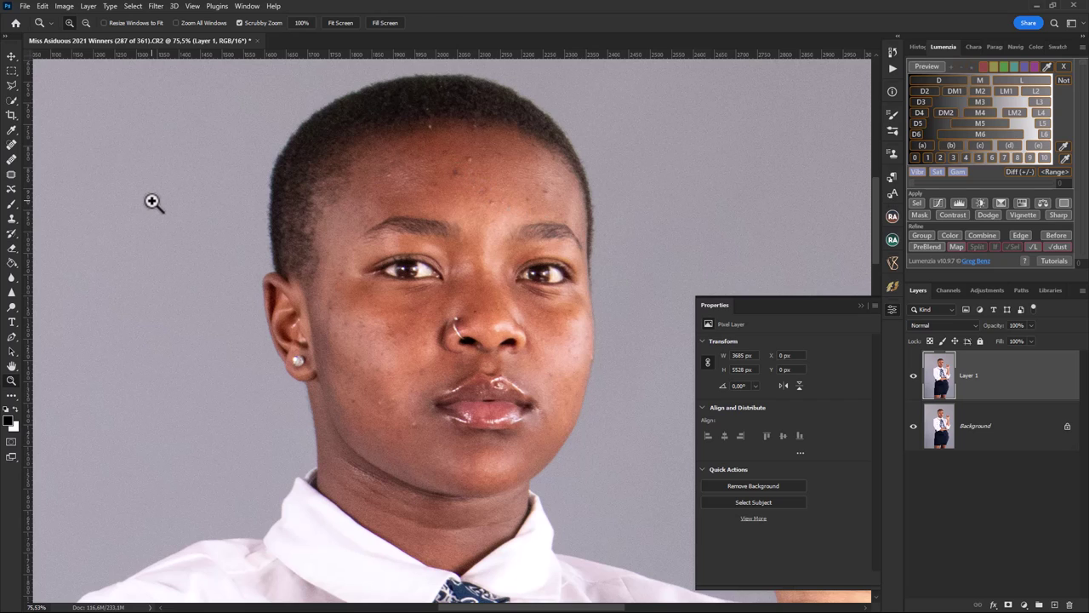
{"action": "key", "text": "j"}
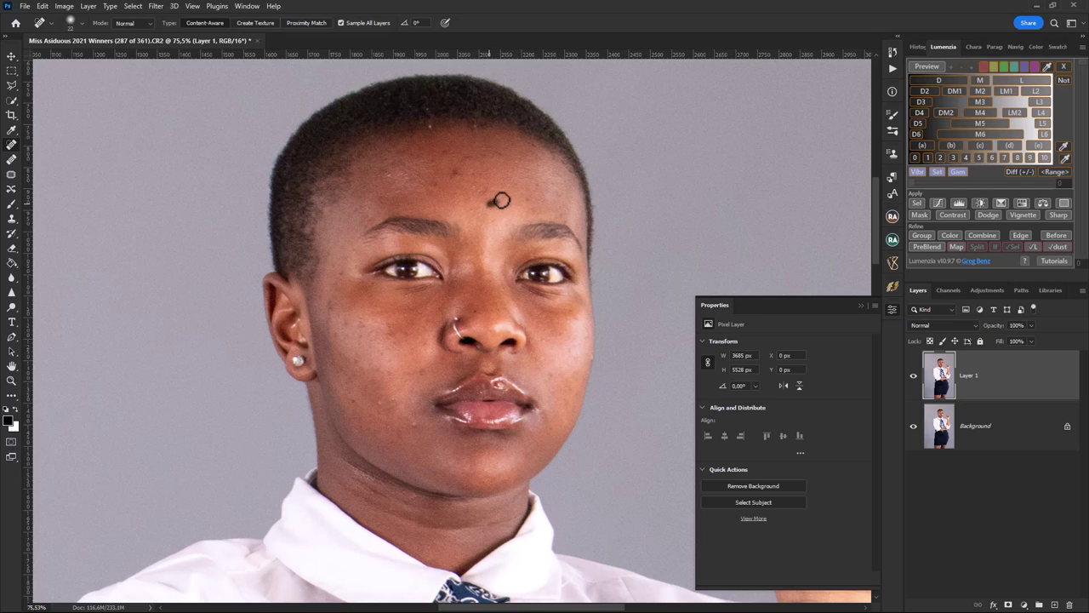
{"action": "left_click", "coordinate": [495, 203]}
{"action": "left_click", "coordinate": [377, 396]}
Replace the uneven spots across the forehead with smoother nearby skin using the Patch tool
{"action": "left_click", "coordinate": [12, 177]}
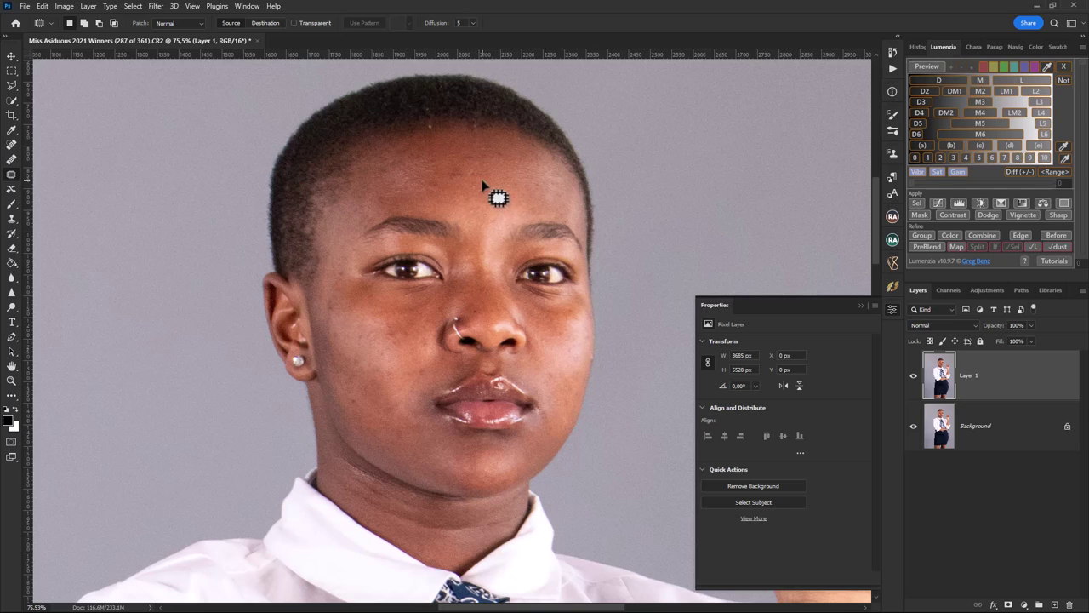
{"action": "mouse_move", "coordinate": [482, 184]}
{"action": "left_mouse_down"}
{"action": "mouse_move", "coordinate": [469, 179]}
{"action": "mouse_move", "coordinate": [462, 201]}
{"action": "mouse_move", "coordinate": [494, 206]}
{"action": "mouse_move", "coordinate": [489, 185]}
{"action": "mouse_move", "coordinate": [484, 197]}
{"action": "mouse_move", "coordinate": [515, 169]}
{"action": "left_mouse_up"}
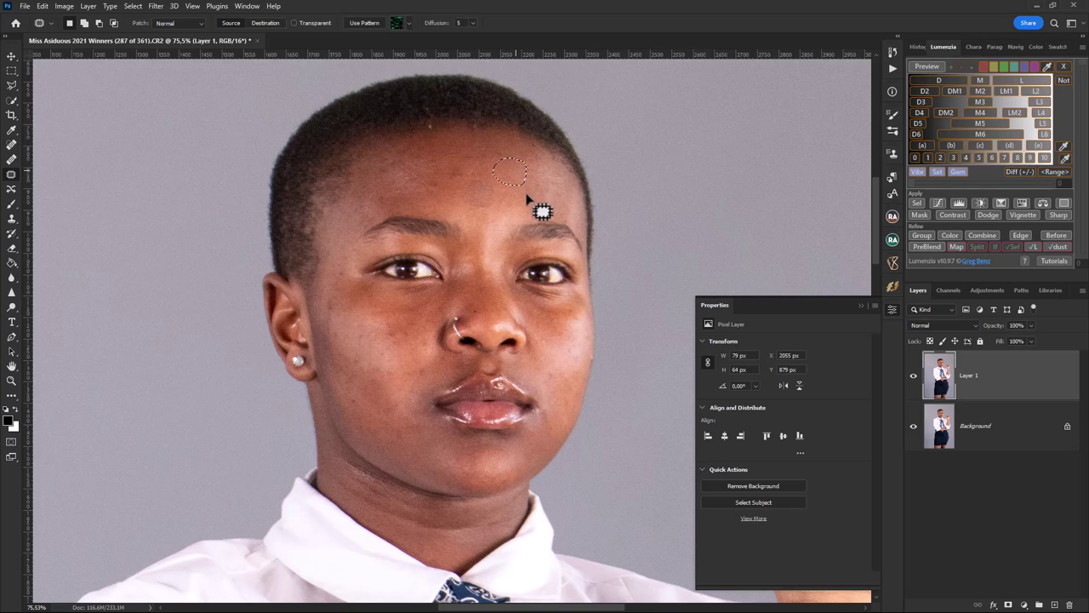
{"action": "key", "text": "ctrl+d"}
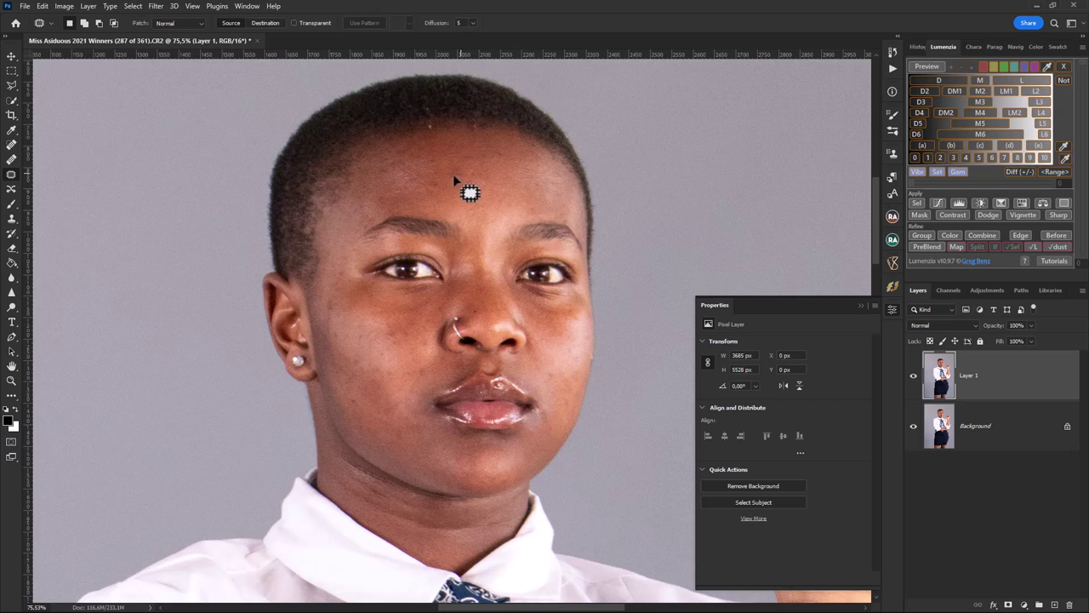
{"action": "mouse_move", "coordinate": [446, 186]}
{"action": "left_mouse_down"}
{"action": "mouse_move", "coordinate": [486, 179]}
{"action": "mouse_move", "coordinate": [466, 165]}
{"action": "mouse_move", "coordinate": [453, 194]}
{"action": "mouse_move", "coordinate": [492, 186]}
{"action": "mouse_move", "coordinate": [462, 165]}
{"action": "mouse_move", "coordinate": [479, 185]}
{"action": "mouse_move", "coordinate": [515, 207]}
{"action": "left_mouse_up"}
{"action": "key", "text": "ctrl+d"}
{"action": "mouse_move", "coordinate": [490, 146]}
{"action": "left_mouse_down"}
{"action": "mouse_move", "coordinate": [461, 149]}
{"action": "mouse_move", "coordinate": [471, 165]}
{"action": "mouse_move", "coordinate": [503, 157]}
{"action": "mouse_move", "coordinate": [487, 146]}
{"action": "mouse_move", "coordinate": [474, 180]}
{"action": "mouse_move", "coordinate": [481, 219]}
{"action": "left_mouse_up"}
{"action": "key", "text": "ctrl+d"}
Patch the blemished areas below the woman's right eye and along the middle of her right cheek
{"action": "mouse_move", "coordinate": [391, 322]}
{"action": "left_mouse_down"}
{"action": "mouse_move", "coordinate": [373, 337]}
{"action": "mouse_move", "coordinate": [420, 349]}
{"action": "mouse_move", "coordinate": [428, 329]}
{"action": "mouse_move", "coordinate": [374, 340]}
{"action": "mouse_move", "coordinate": [360, 357]}
{"action": "mouse_move", "coordinate": [337, 303]}
{"action": "left_mouse_up"}
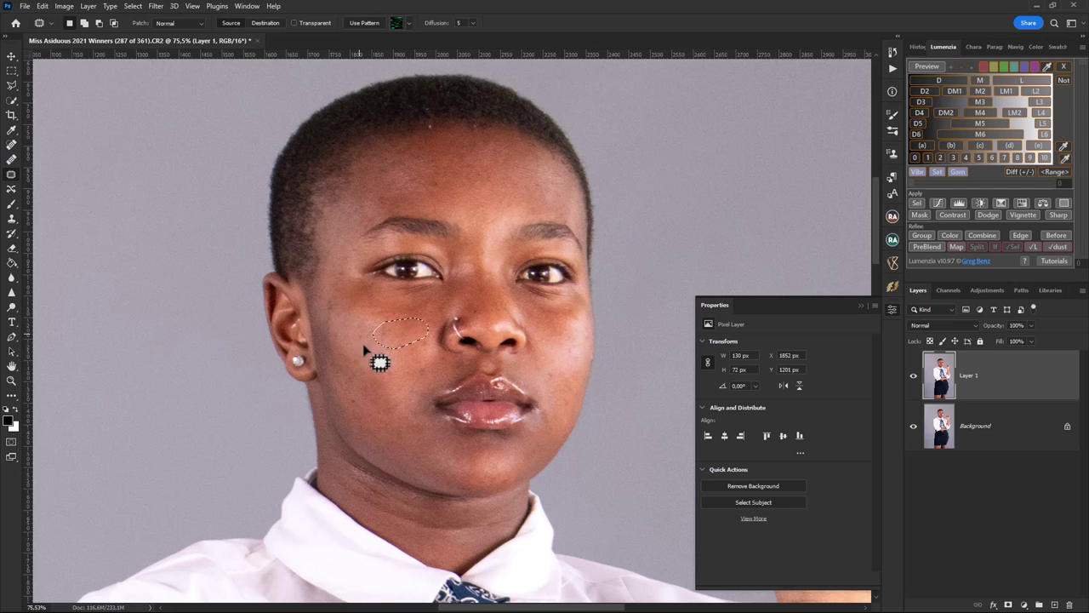
{"action": "left_click", "coordinate": [364, 348]}
{"action": "mouse_move", "coordinate": [348, 352]}
{"action": "left_mouse_down"}
{"action": "mouse_move", "coordinate": [371, 397]}
{"action": "mouse_move", "coordinate": [388, 394]}
{"action": "mouse_move", "coordinate": [377, 365]}
{"action": "mouse_move", "coordinate": [361, 354]}
{"action": "mouse_move", "coordinate": [356, 365]}
{"action": "mouse_move", "coordinate": [338, 311]}
{"action": "left_mouse_up"}
{"action": "key", "text": "ctrl+d"}
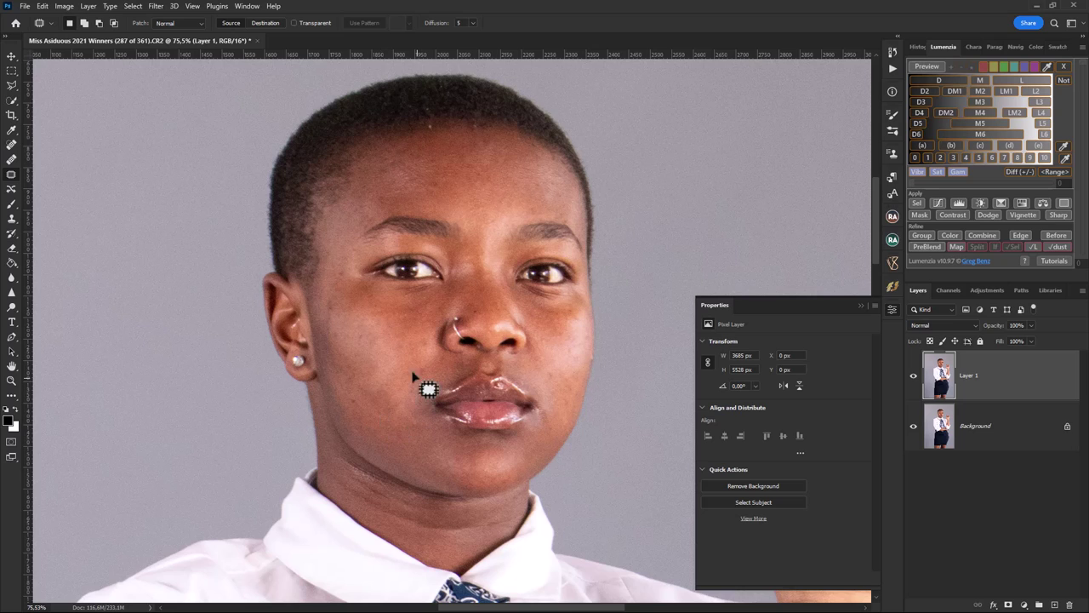
{"action": "mouse_move", "coordinate": [324, 310]}
{"action": "left_mouse_down"}
{"action": "mouse_move", "coordinate": [321, 343]}
{"action": "mouse_move", "coordinate": [329, 302]}
{"action": "mouse_move", "coordinate": [326, 327]}
{"action": "left_mouse_up"}
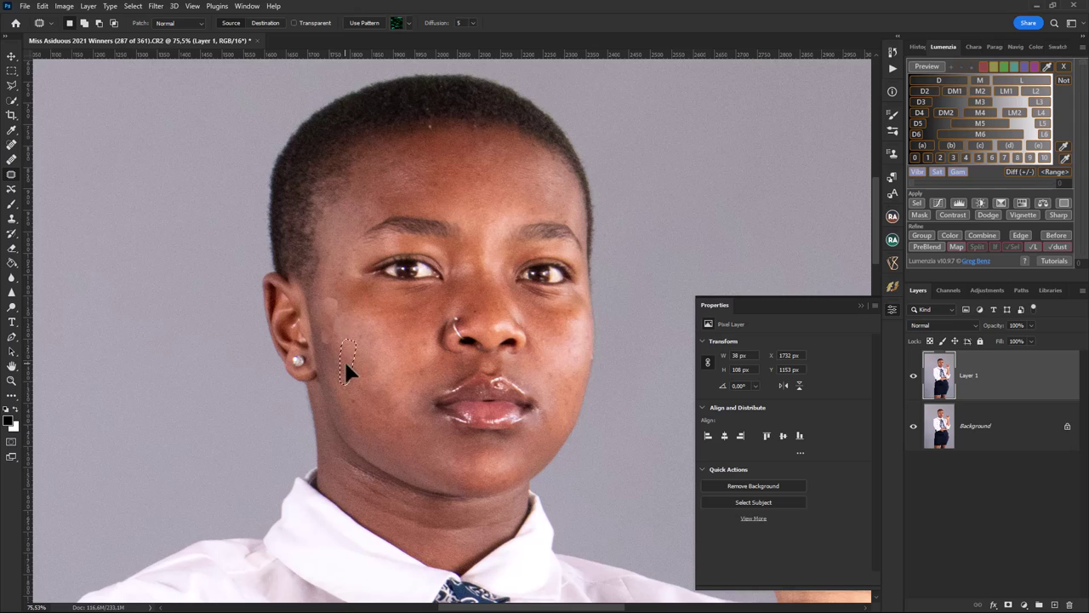
{"action": "left_click_drag", "start_coordinate": [345, 364], "coordinate": [376, 362]}
{"action": "key", "text": "ctrl+d"}
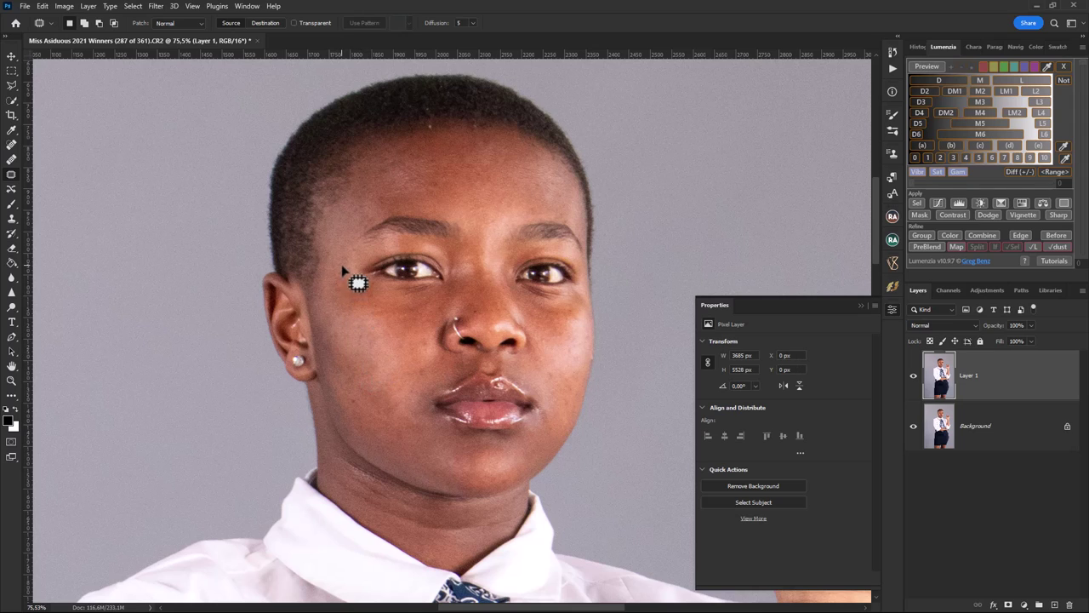
Patch the remaining marks near the right temple, on the outer and lower right cheek and beside the mouth
{"action": "mouse_move", "coordinate": [327, 292]}
{"action": "left_mouse_down"}
{"action": "mouse_move", "coordinate": [329, 302]}
{"action": "mouse_move", "coordinate": [346, 289]}
{"action": "mouse_move", "coordinate": [330, 291]}
{"action": "left_mouse_up"}
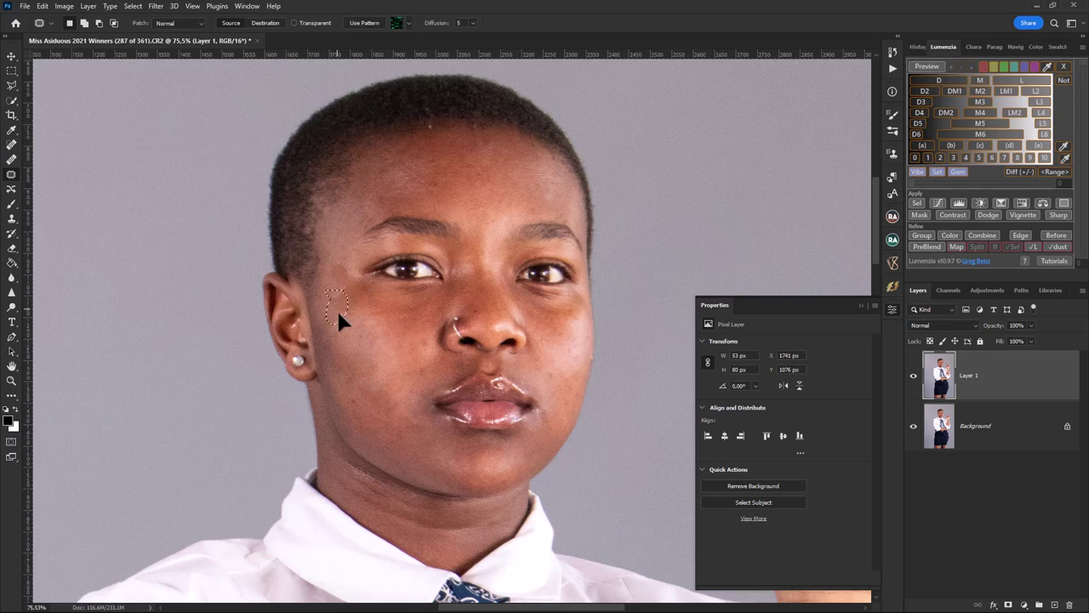
{"action": "left_click_drag", "start_coordinate": [347, 329], "coordinate": [388, 368]}
{"action": "key", "text": "ctrl+d"}
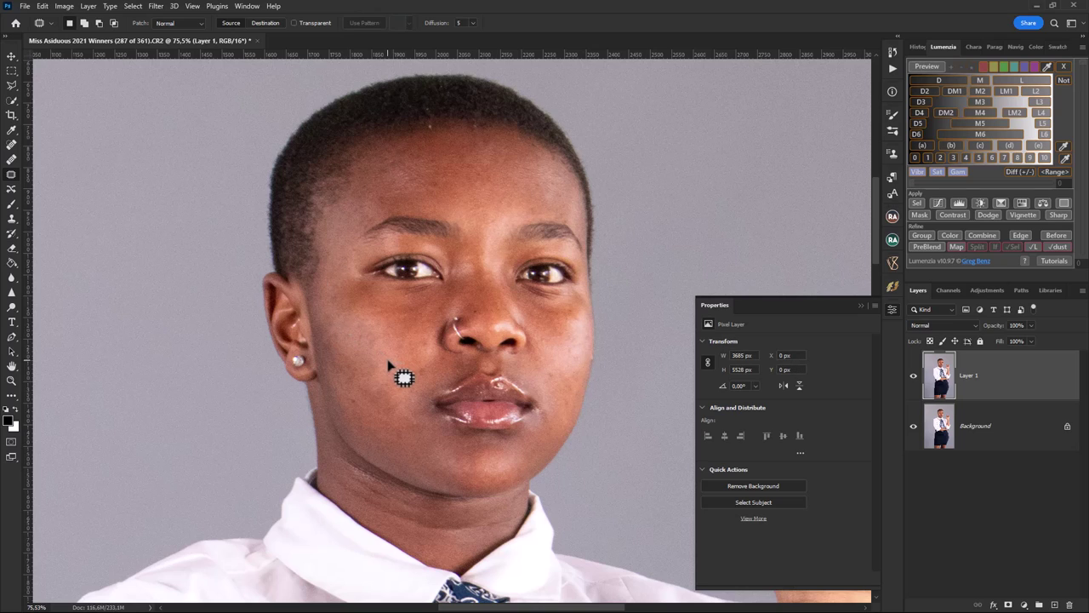
{"action": "mouse_move", "coordinate": [389, 382]}
{"action": "left_mouse_down"}
{"action": "mouse_move", "coordinate": [355, 395]}
{"action": "mouse_move", "coordinate": [373, 419]}
{"action": "mouse_move", "coordinate": [394, 419]}
{"action": "mouse_move", "coordinate": [404, 396]}
{"action": "mouse_move", "coordinate": [357, 321]}
{"action": "left_mouse_up"}
{"action": "key", "text": "ctrl+d"}
{"action": "mouse_move", "coordinate": [331, 320]}
{"action": "left_mouse_down"}
{"action": "mouse_move", "coordinate": [326, 354]}
{"action": "mouse_move", "coordinate": [344, 348]}
{"action": "mouse_move", "coordinate": [337, 322]}
{"action": "left_mouse_up"}
{"action": "left_click_drag", "start_coordinate": [353, 386], "coordinate": [392, 425]}
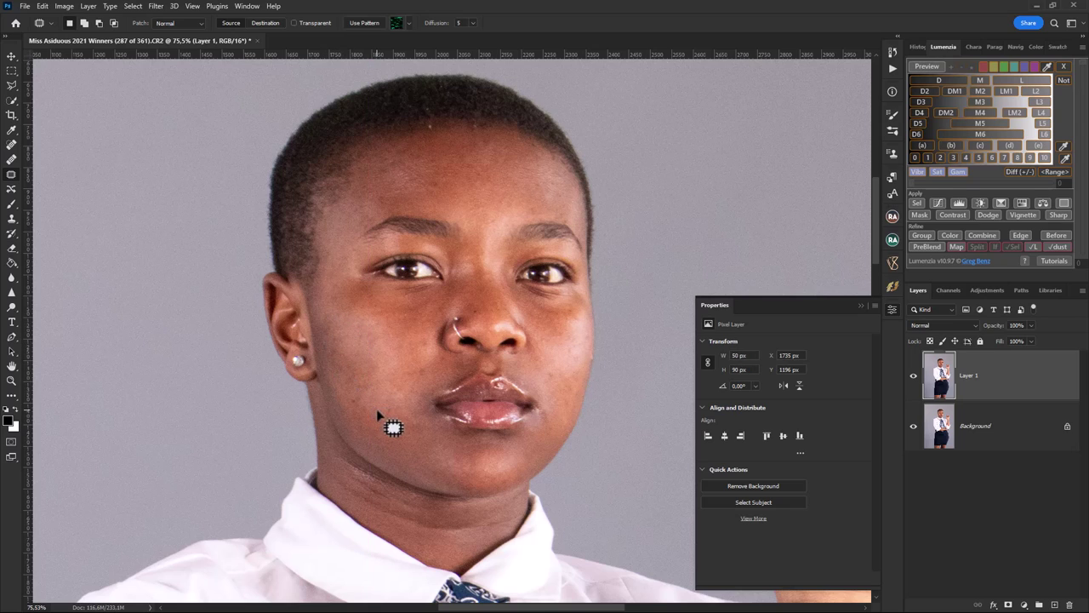
{"action": "key", "text": "ctrl+d"}
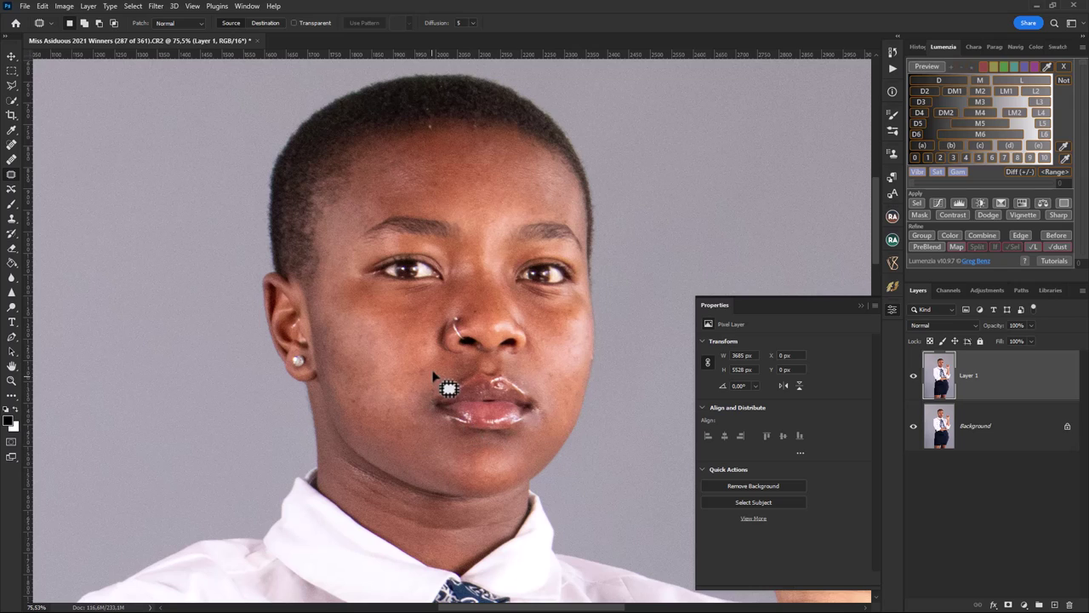
{"action": "mouse_move", "coordinate": [421, 364]}
{"action": "left_mouse_down"}
{"action": "mouse_move", "coordinate": [428, 378]}
{"action": "mouse_move", "coordinate": [432, 368]}
{"action": "mouse_move", "coordinate": [413, 383]}
{"action": "mouse_move", "coordinate": [450, 462]}
{"action": "mouse_move", "coordinate": [549, 428]}
{"action": "left_mouse_up"}
{"action": "key", "text": "ctrl+d"}
Run the Beauty Retouch frequency separation via Gaussian Blur on the portrait with a blur radius of about 8 pixels
{"action": "left_click", "coordinate": [893, 239]}
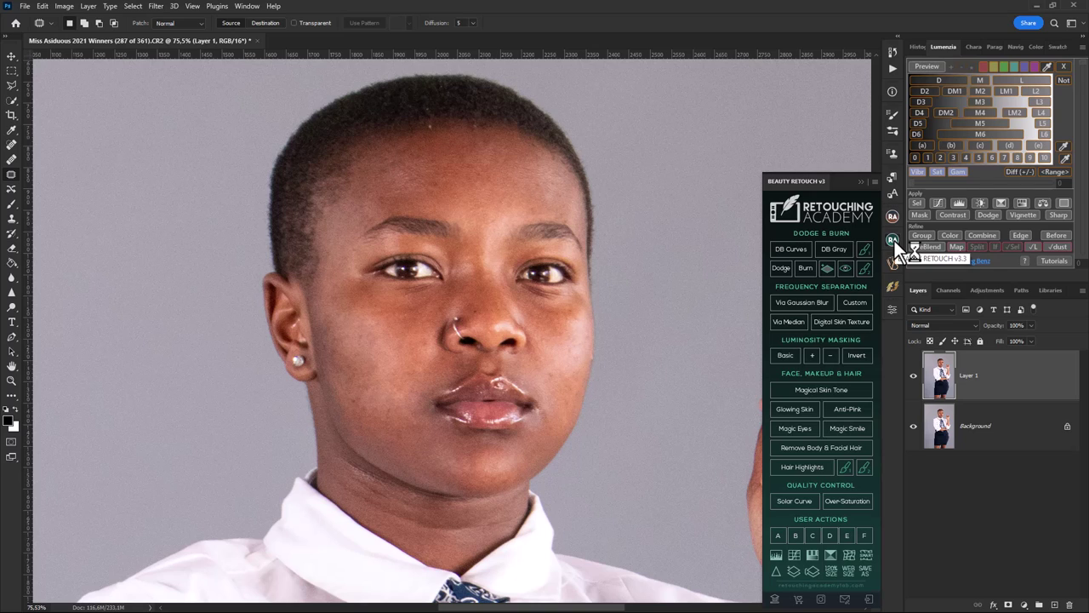
{"action": "left_click", "coordinate": [823, 312]}
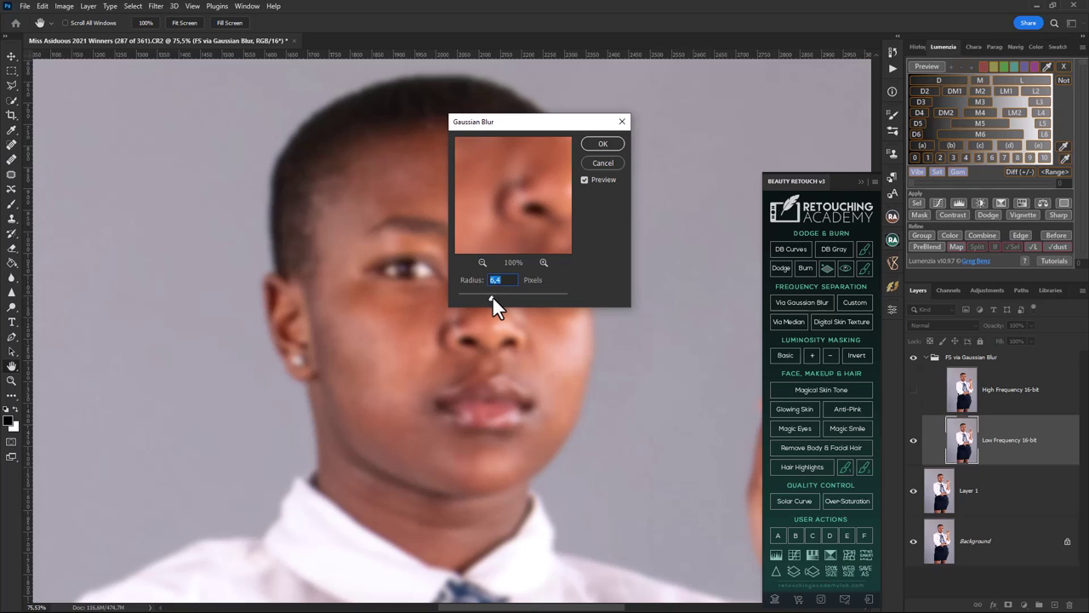
{"action": "left_click_drag", "start_coordinate": [492, 297], "coordinate": [497, 300]}
{"action": "left_click", "coordinate": [482, 262]}
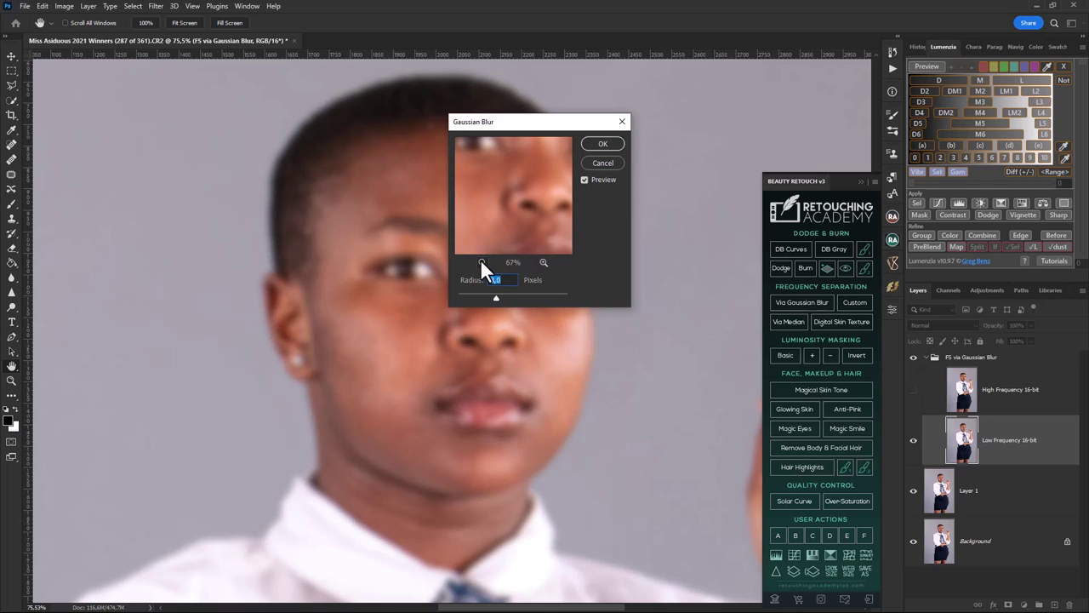
{"action": "left_click", "coordinate": [483, 262]}
{"action": "left_click_drag", "start_coordinate": [499, 195], "coordinate": [516, 259]}
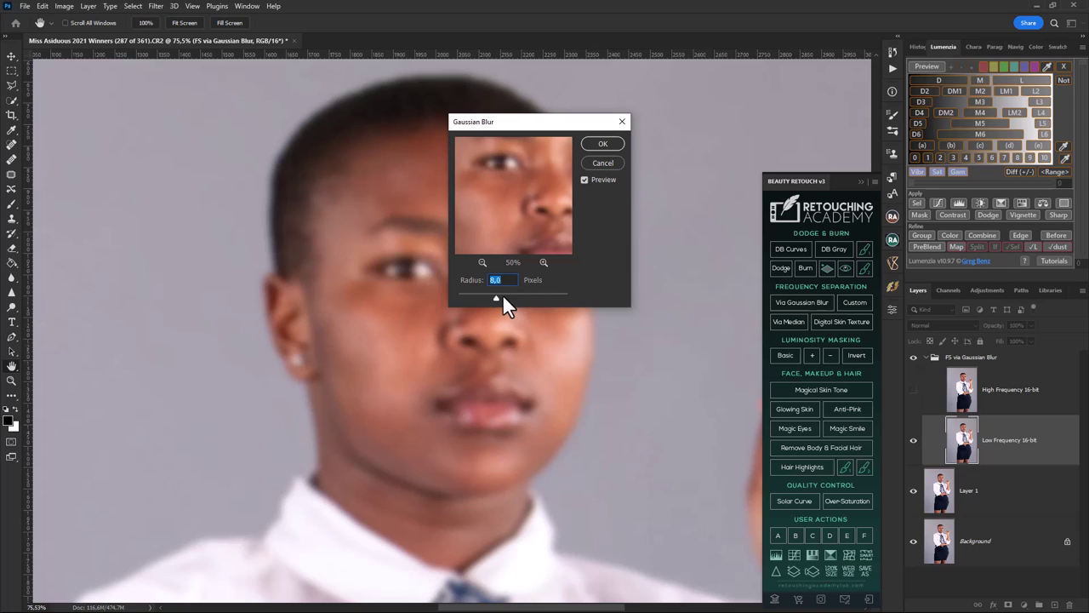
{"action": "left_click_drag", "start_coordinate": [497, 299], "coordinate": [499, 299]}
{"action": "left_click", "coordinate": [601, 143]}
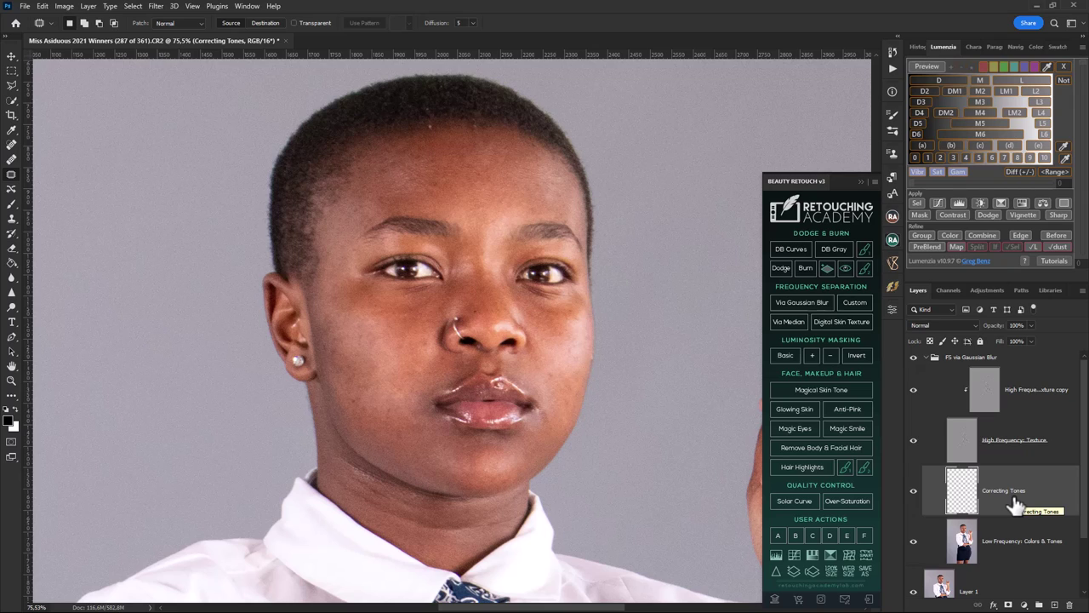
{"action": "right_click", "coordinate": [11, 202]}
{"action": "left_click", "coordinate": [44, 207]}
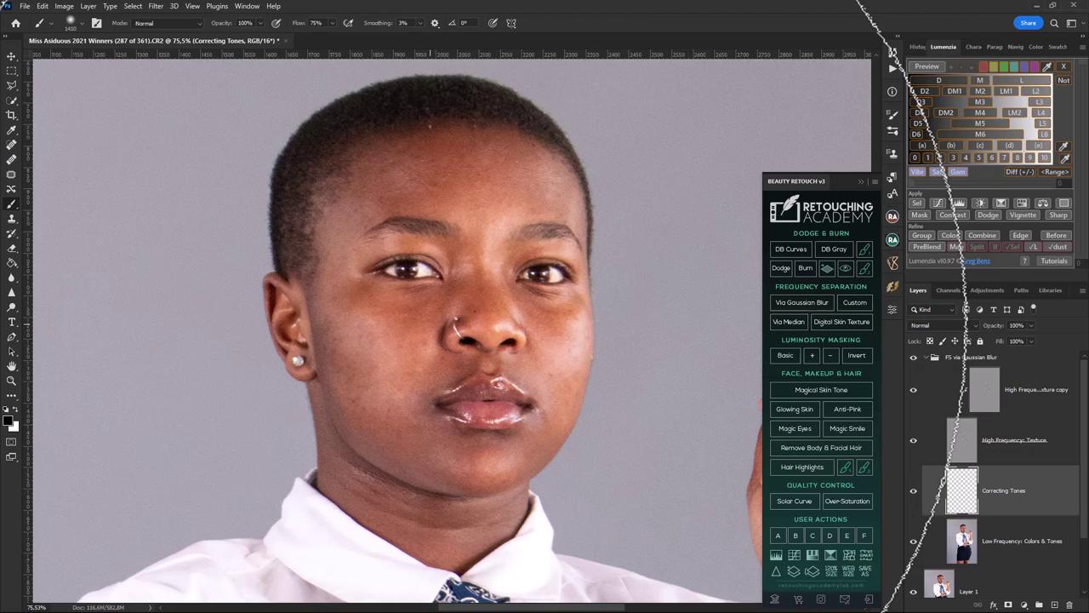
{"action": "mouse_move", "coordinate": [430, 316]}
{"action": "left_mouse_down"}
{"action": "mouse_move", "coordinate": [287, 305]}
{"action": "mouse_move", "coordinate": [166, 313]}
{"action": "left_mouse_up"}
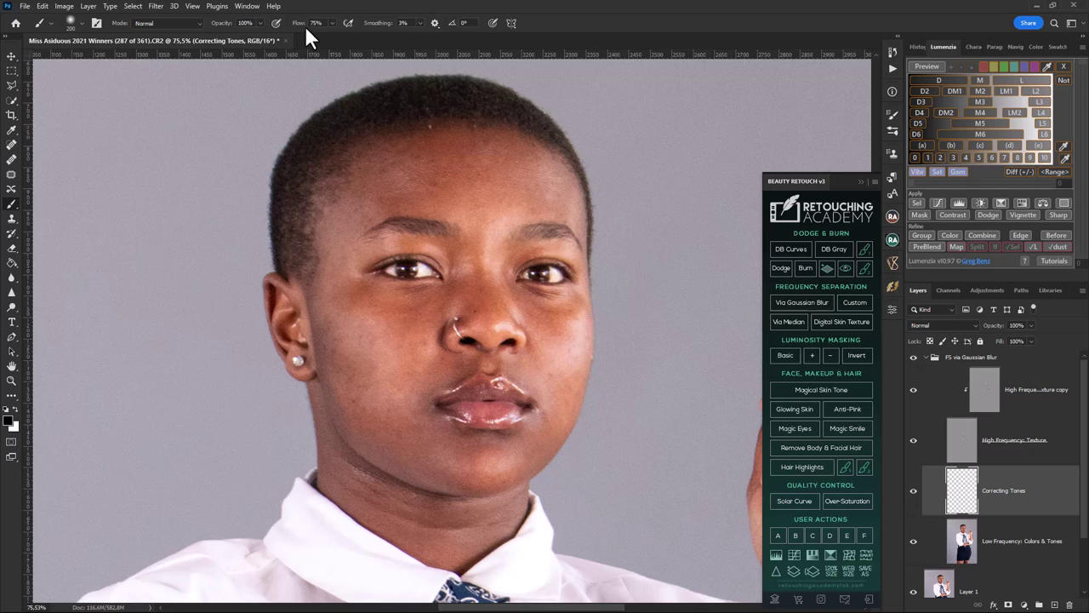
Switch to the Mixer Brush Tool and reduce its size to 64 px for the Correcting Tones layer
{"action": "right_click", "coordinate": [13, 206]}
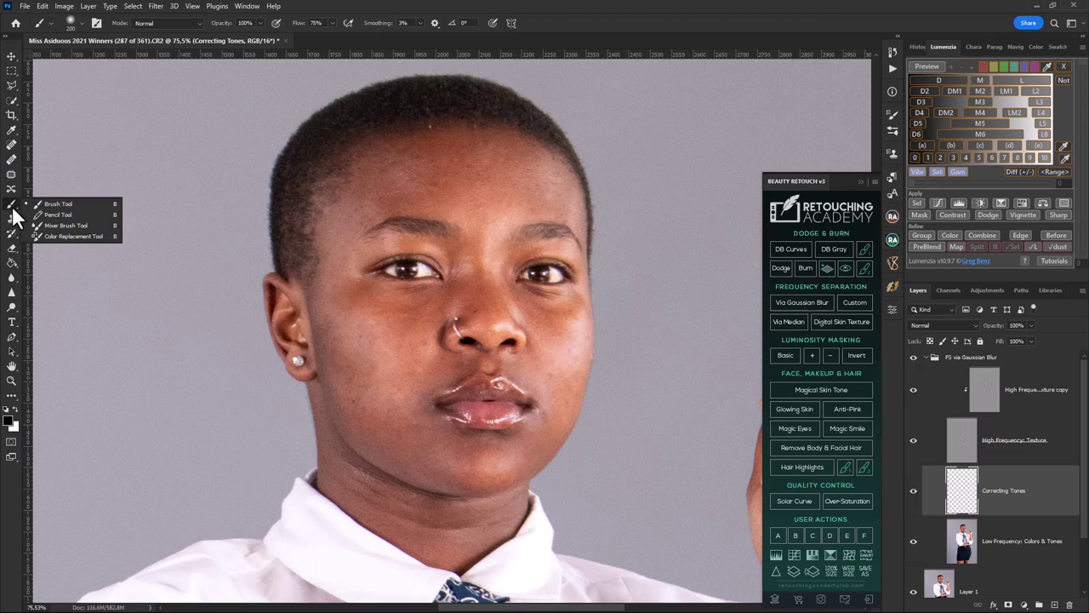
{"action": "left_click", "coordinate": [54, 227]}
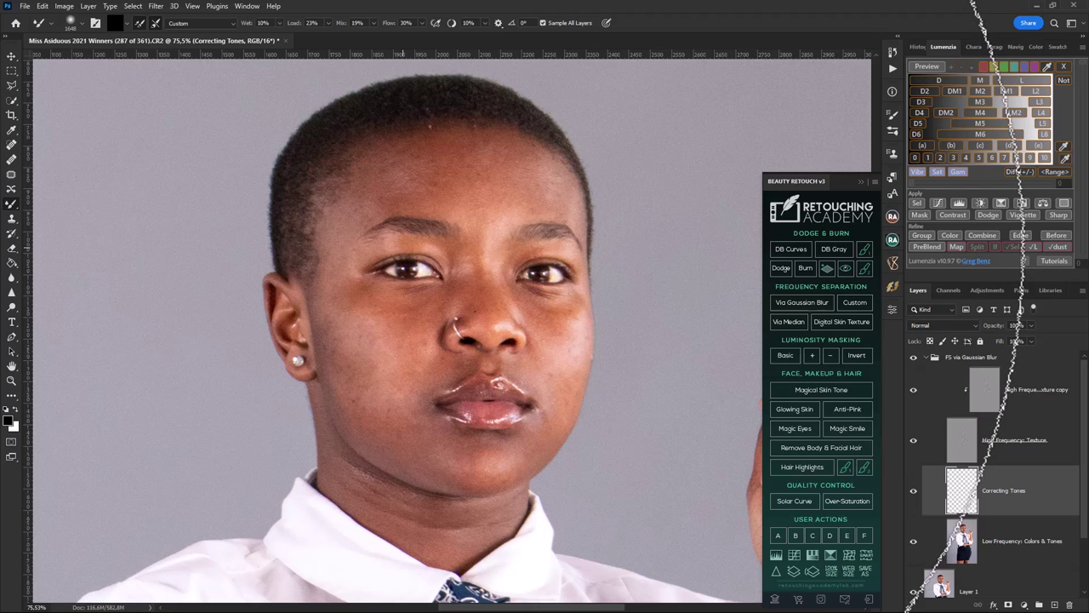
{"action": "left_click_drag", "start_coordinate": [402, 247], "coordinate": [93, 226]}
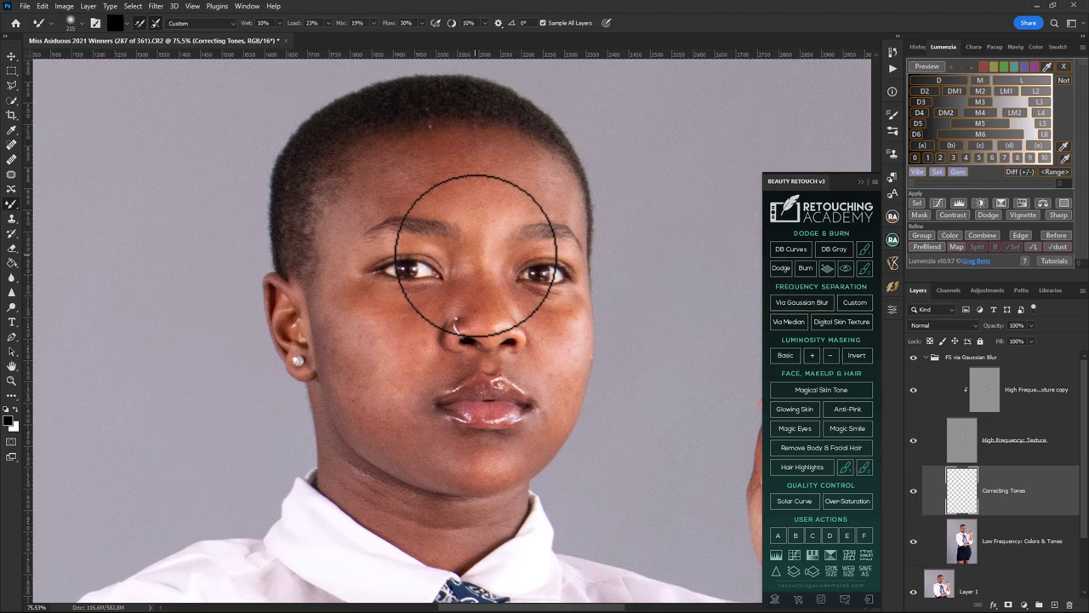
{"action": "left_click_drag", "start_coordinate": [485, 255], "coordinate": [441, 252]}
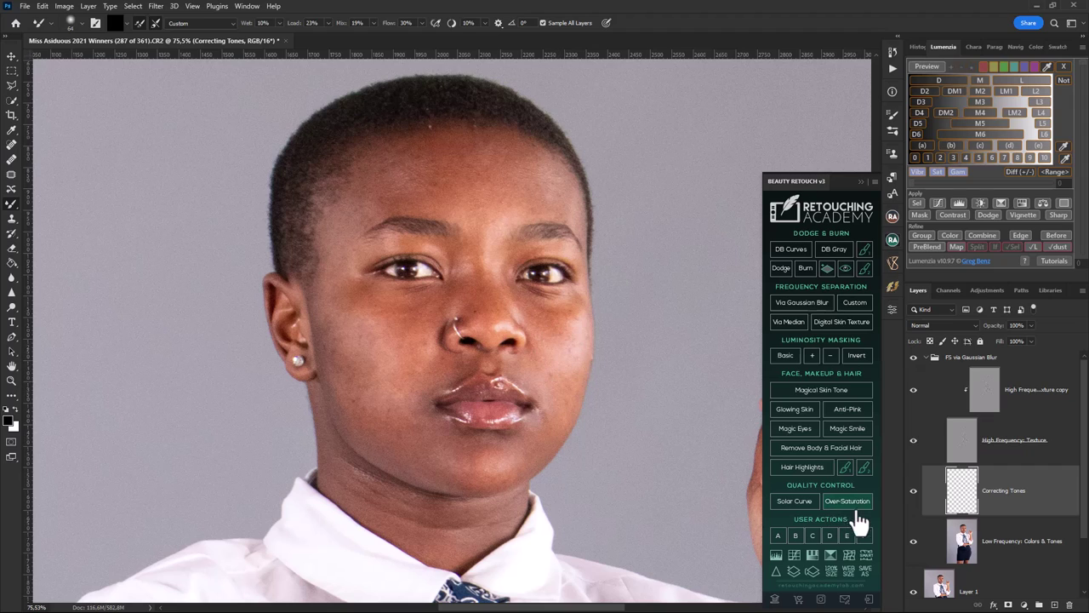
Hide the High Frequency: Texture layer and blend the forehead tones on the Correcting Tones layer with a 99 px Mixer Brush
{"action": "left_click", "coordinate": [913, 491]}
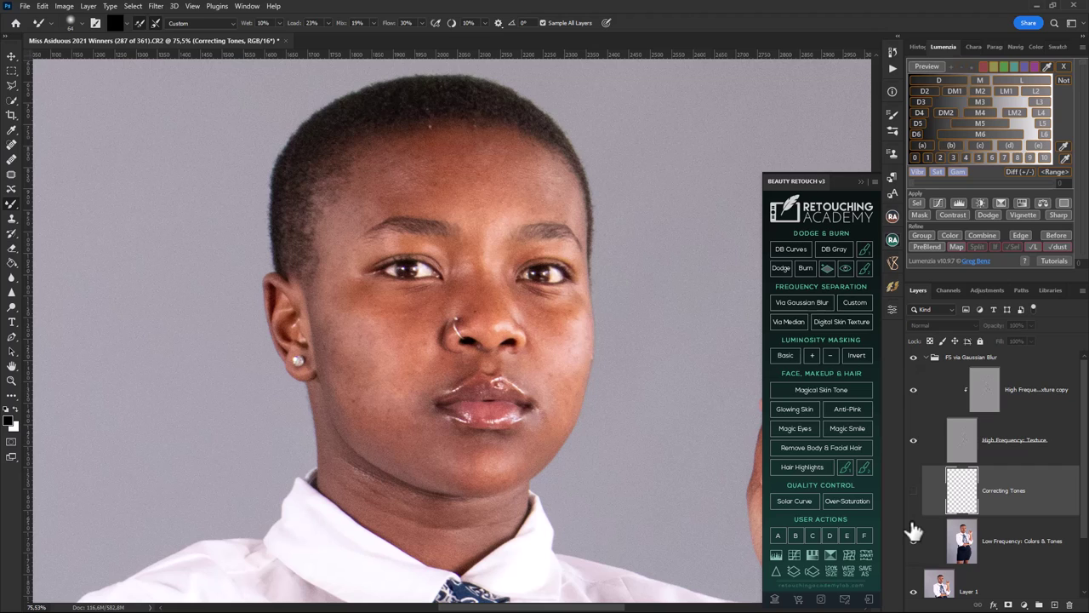
{"action": "left_click", "coordinate": [914, 491]}
{"action": "left_click", "coordinate": [915, 441]}
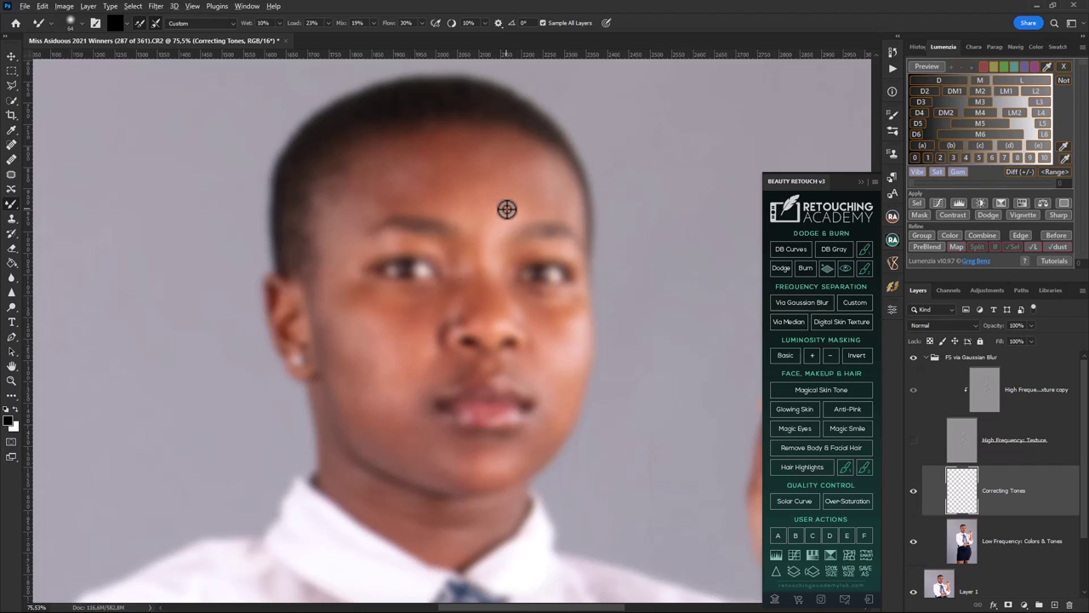
{"action": "left_click", "coordinate": [505, 210], "text": "alt"}
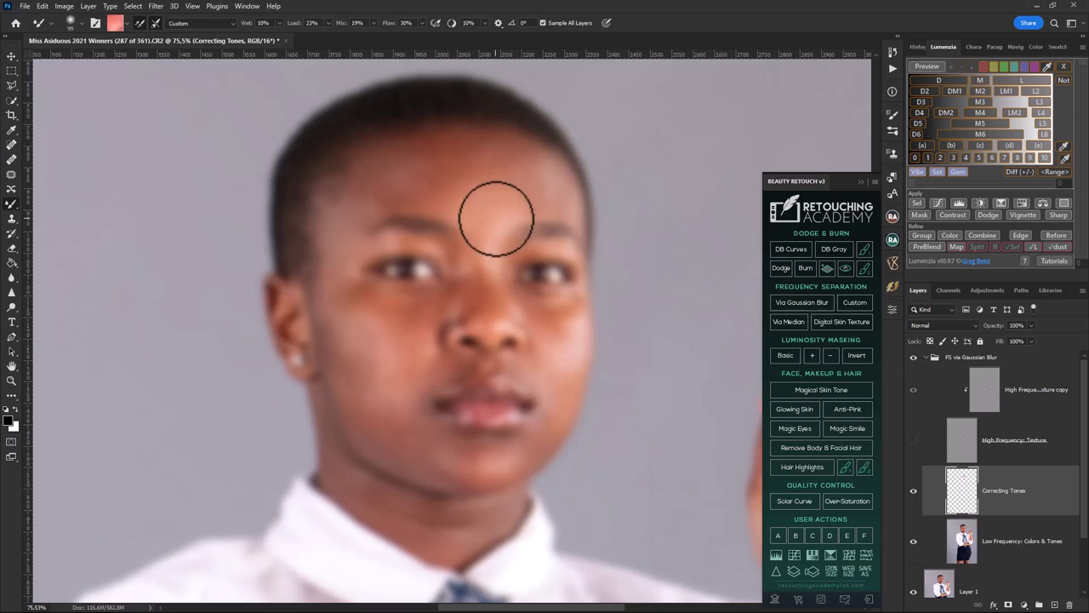
{"action": "left_click", "coordinate": [443, 203], "text": "alt"}
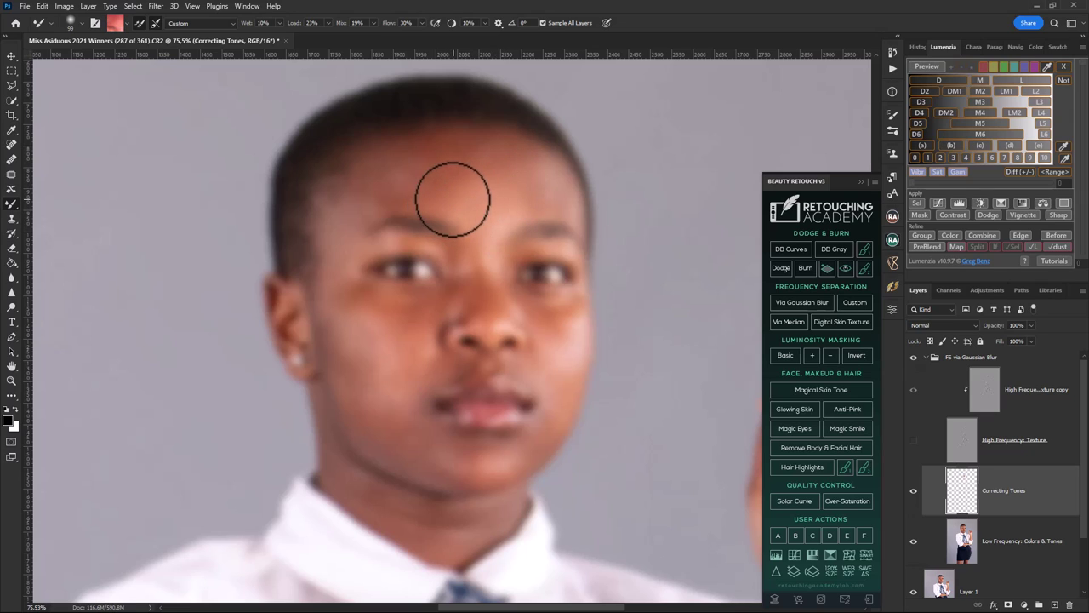
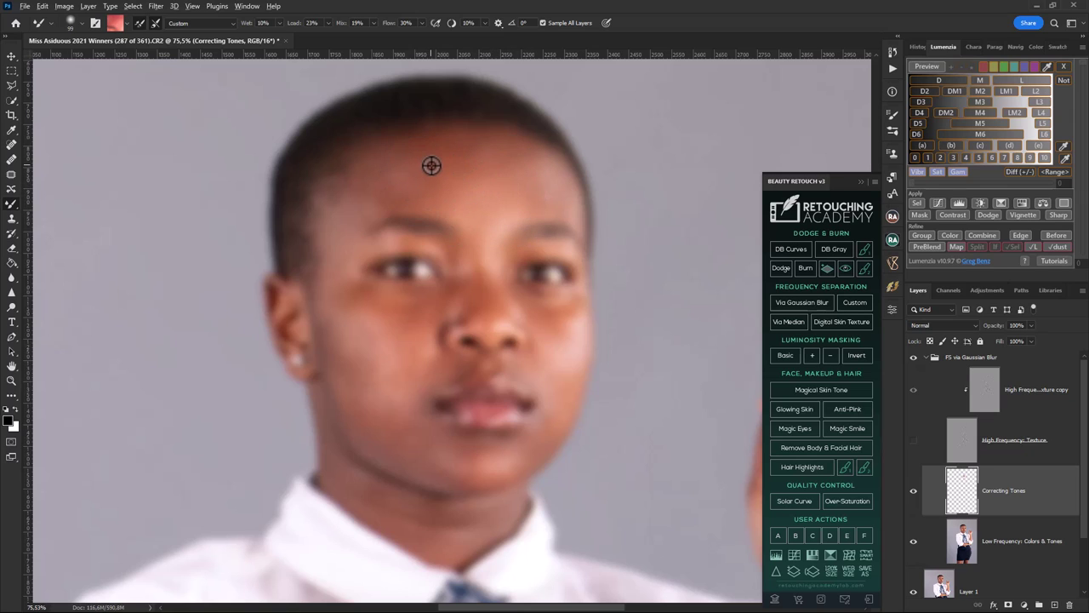
{"action": "left_click", "coordinate": [437, 167], "text": "alt"}
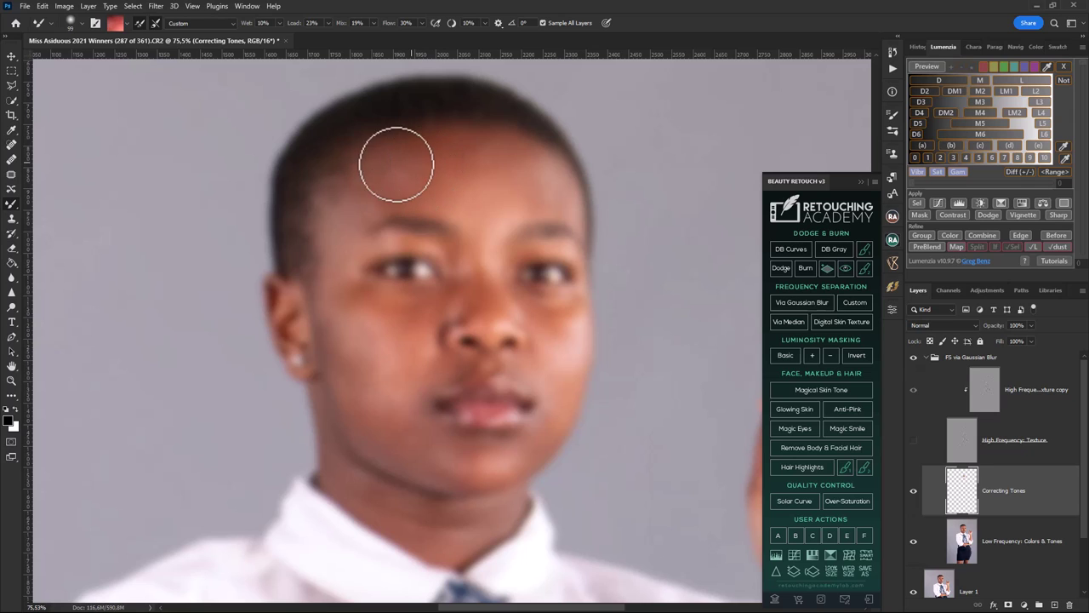
{"action": "mouse_move", "coordinate": [417, 170]}
{"action": "left_mouse_down"}
{"action": "mouse_move", "coordinate": [473, 150]}
{"action": "mouse_move", "coordinate": [481, 173]}
{"action": "mouse_move", "coordinate": [396, 186]}
{"action": "mouse_move", "coordinate": [510, 166]}
{"action": "mouse_move", "coordinate": [528, 179]}
{"action": "mouse_move", "coordinate": [535, 165]}
{"action": "mouse_move", "coordinate": [547, 190]}
{"action": "left_mouse_up"}
Blend the cheek, nose and chin tones with a 141 px, then 112 px Mixer Brush and show the High Frequency: Texture layer
{"action": "left_click", "coordinate": [518, 165], "text": "alt"}
{"action": "right_click", "coordinate": [411, 185], "text": "alt"}
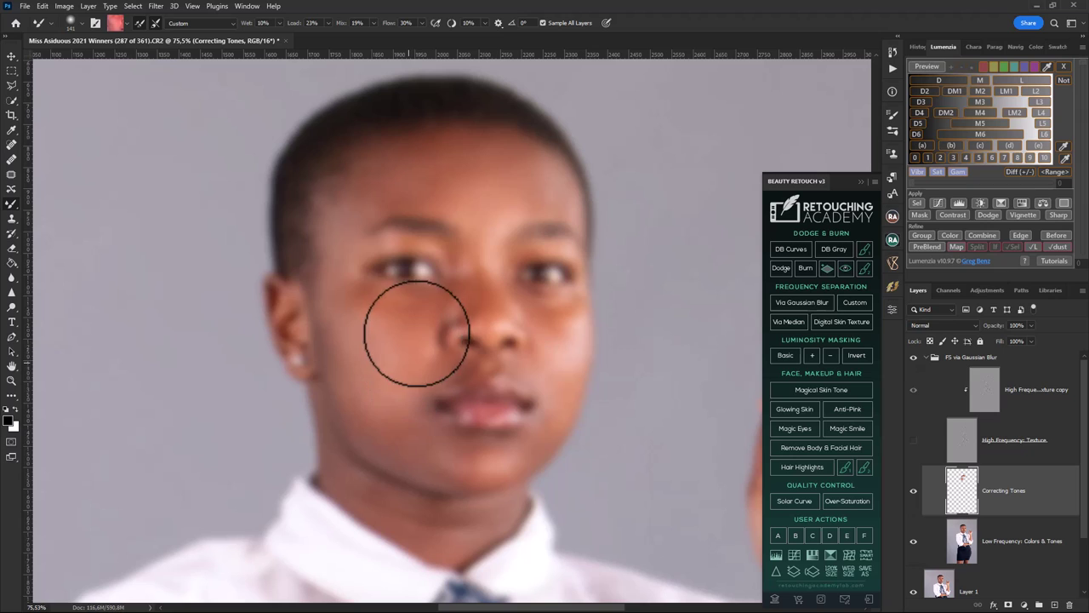
{"action": "left_click", "coordinate": [540, 201], "text": "alt"}
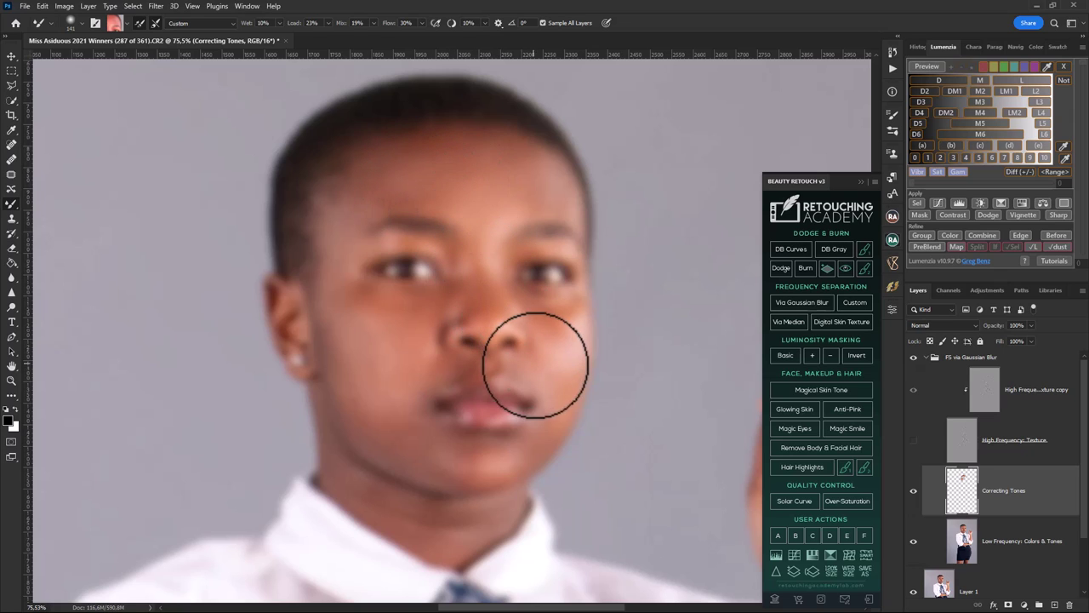
{"action": "left_click", "coordinate": [417, 372], "text": "alt"}
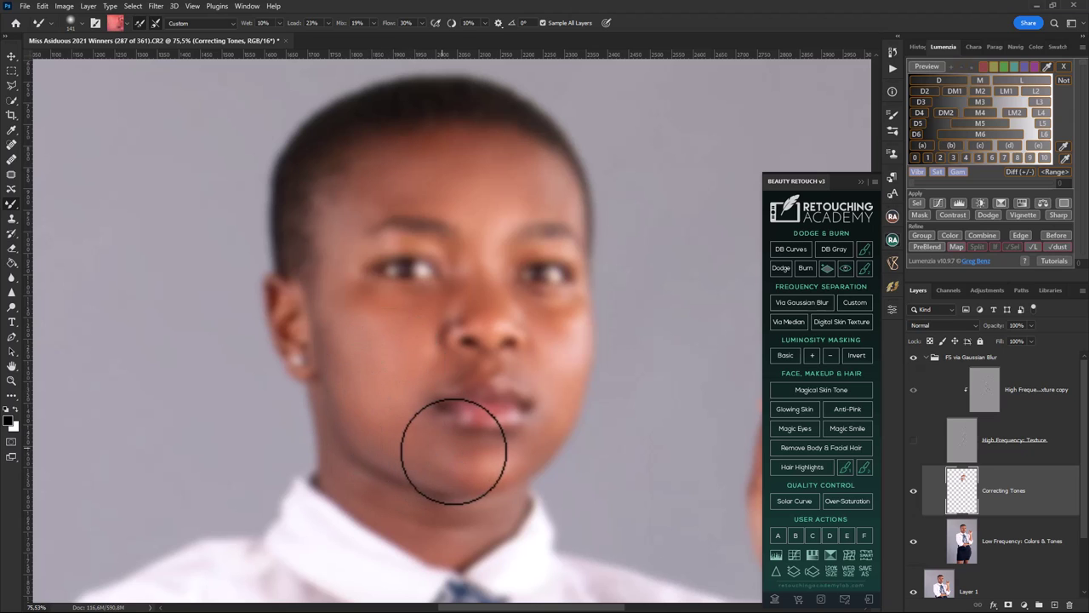
{"action": "mouse_move", "coordinate": [479, 275]}
{"action": "left_mouse_down"}
{"action": "mouse_move", "coordinate": [373, 308]}
{"action": "mouse_move", "coordinate": [425, 309]}
{"action": "mouse_move", "coordinate": [360, 297]}
{"action": "mouse_move", "coordinate": [496, 309]}
{"action": "mouse_move", "coordinate": [565, 372]}
{"action": "mouse_move", "coordinate": [550, 382]}
{"action": "mouse_move", "coordinate": [547, 316]}
{"action": "mouse_move", "coordinate": [558, 339]}
{"action": "mouse_move", "coordinate": [579, 318]}
{"action": "mouse_move", "coordinate": [564, 312]}
{"action": "mouse_move", "coordinate": [576, 311]}
{"action": "mouse_move", "coordinate": [551, 313]}
{"action": "mouse_move", "coordinate": [569, 309]}
{"action": "mouse_move", "coordinate": [577, 333]}
{"action": "mouse_move", "coordinate": [559, 382]}
{"action": "mouse_move", "coordinate": [562, 343]}
{"action": "mouse_move", "coordinate": [554, 365]}
{"action": "mouse_move", "coordinate": [556, 437]}
{"action": "mouse_move", "coordinate": [496, 451]}
{"action": "mouse_move", "coordinate": [493, 467]}
{"action": "mouse_move", "coordinate": [445, 437]}
{"action": "mouse_move", "coordinate": [389, 440]}
{"action": "mouse_move", "coordinate": [369, 360]}
{"action": "mouse_move", "coordinate": [350, 352]}
{"action": "mouse_move", "coordinate": [399, 377]}
{"action": "mouse_move", "coordinate": [409, 337]}
{"action": "left_mouse_up"}
{"action": "right_click", "coordinate": [559, 318], "text": "alt"}
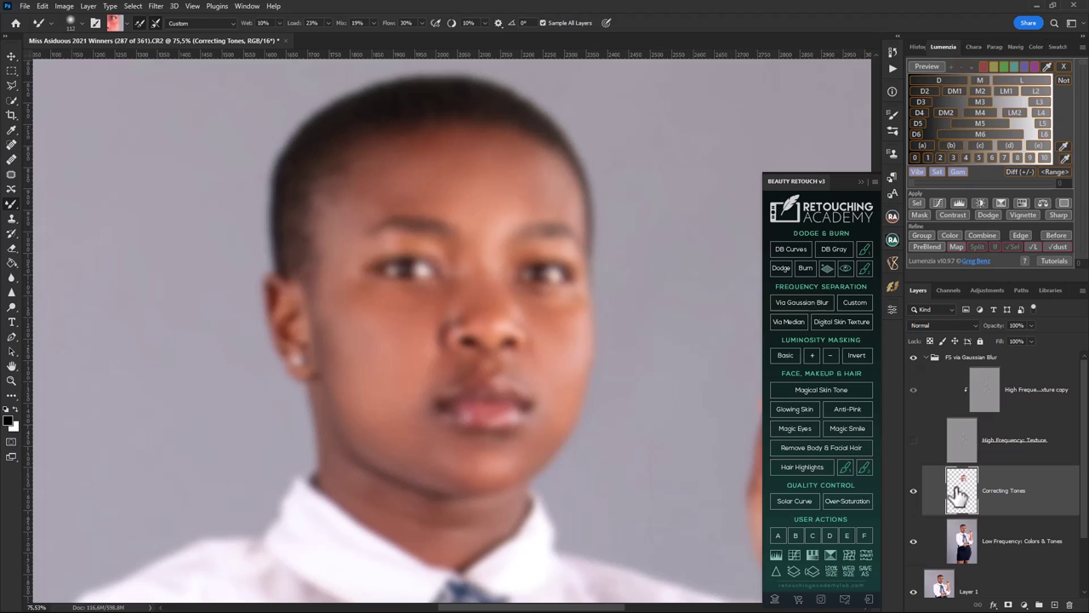
{"action": "left_click", "coordinate": [914, 440]}
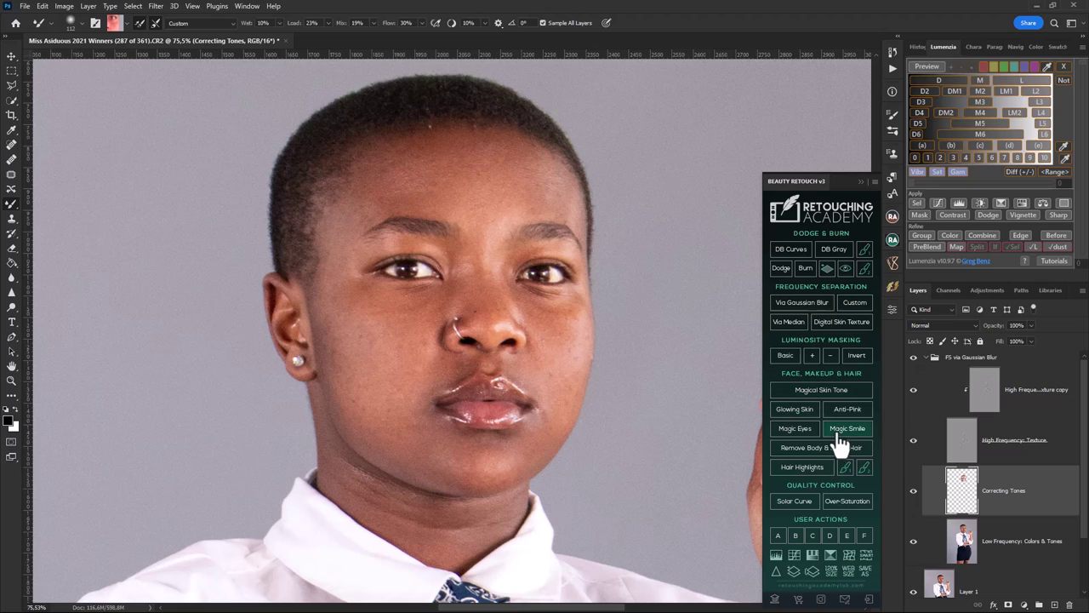
Select the High Frequency: Texture copy layer and switch to the Clone Stamp with a 90 px brush
{"action": "left_click", "coordinate": [987, 388]}
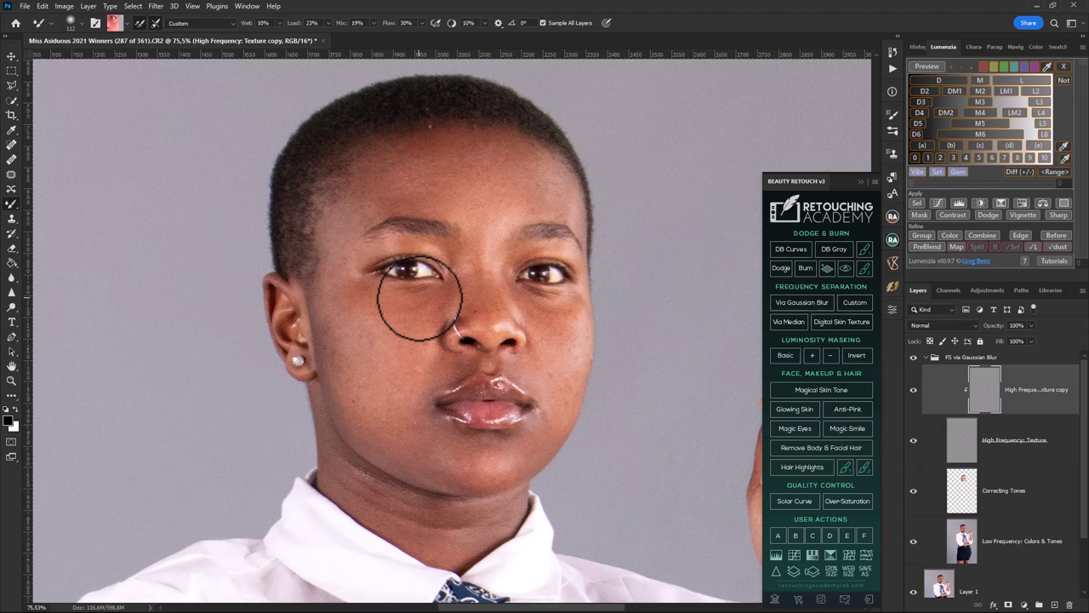
{"action": "key", "text": "s"}
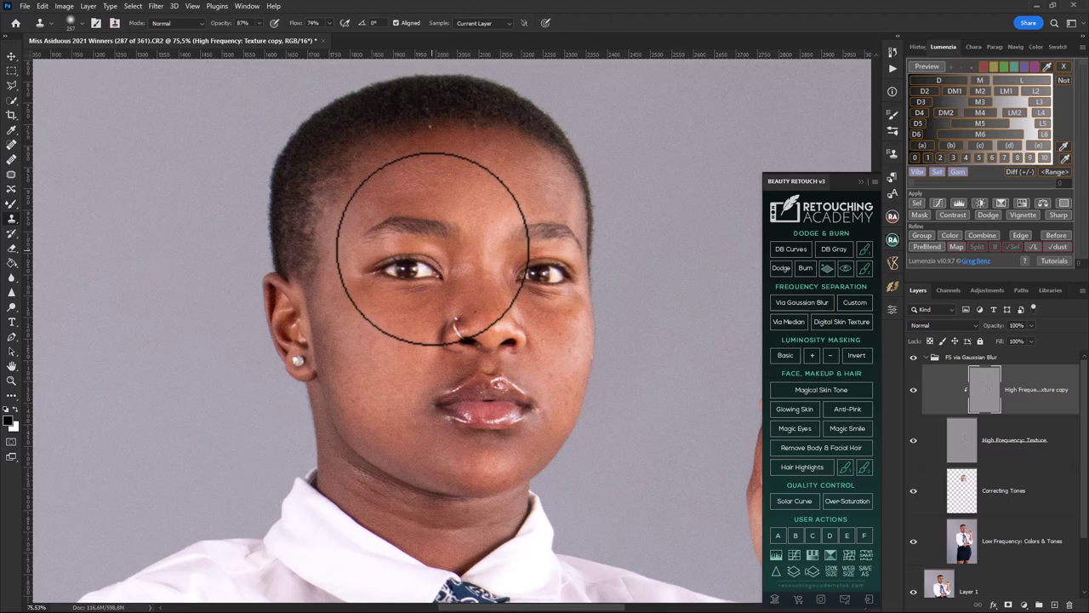
{"action": "mouse_move", "coordinate": [434, 241]}
{"action": "left_mouse_down"}
{"action": "mouse_move", "coordinate": [376, 240]}
{"action": "mouse_move", "coordinate": [410, 223]}
{"action": "left_mouse_up"}
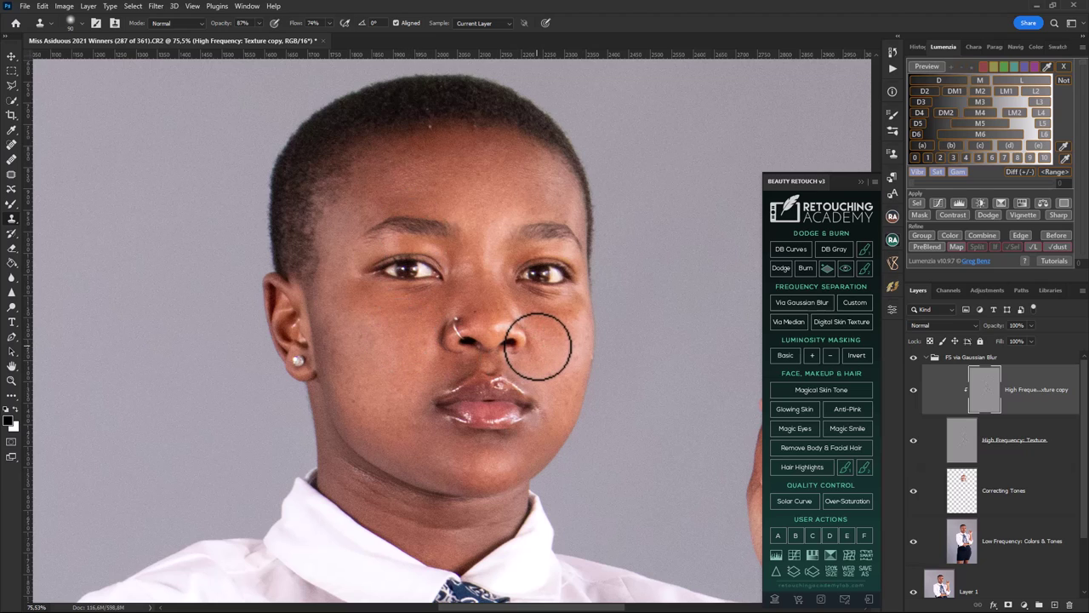
Clone clean skin texture over the uneven areas in the middle of the forehead with a 65 px Clone Stamp
{"action": "key", "text": "z"}
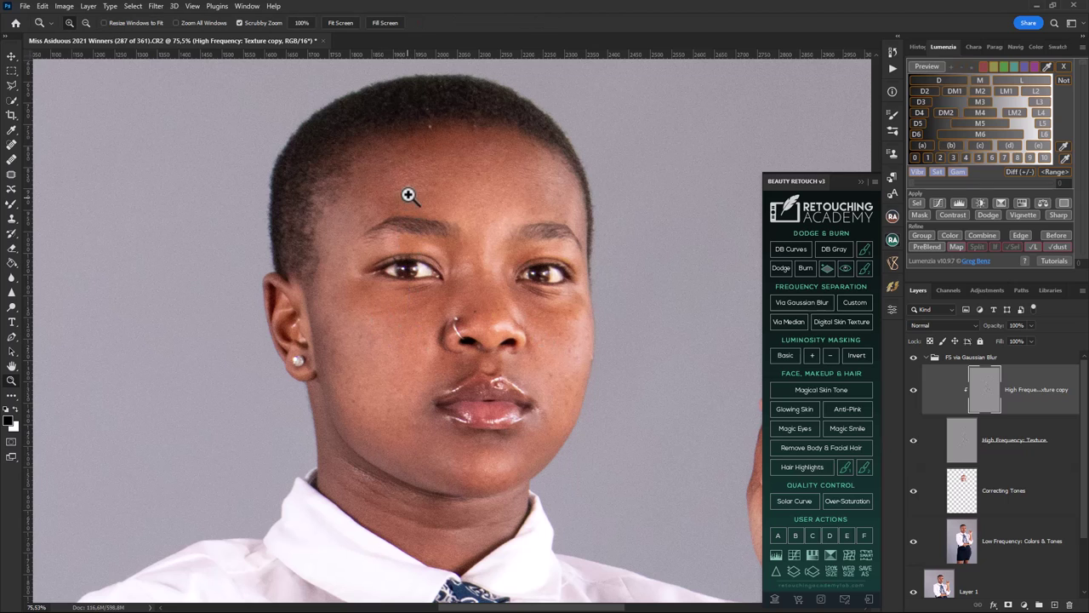
{"action": "left_click", "coordinate": [446, 166]}
{"action": "key", "text": "s"}
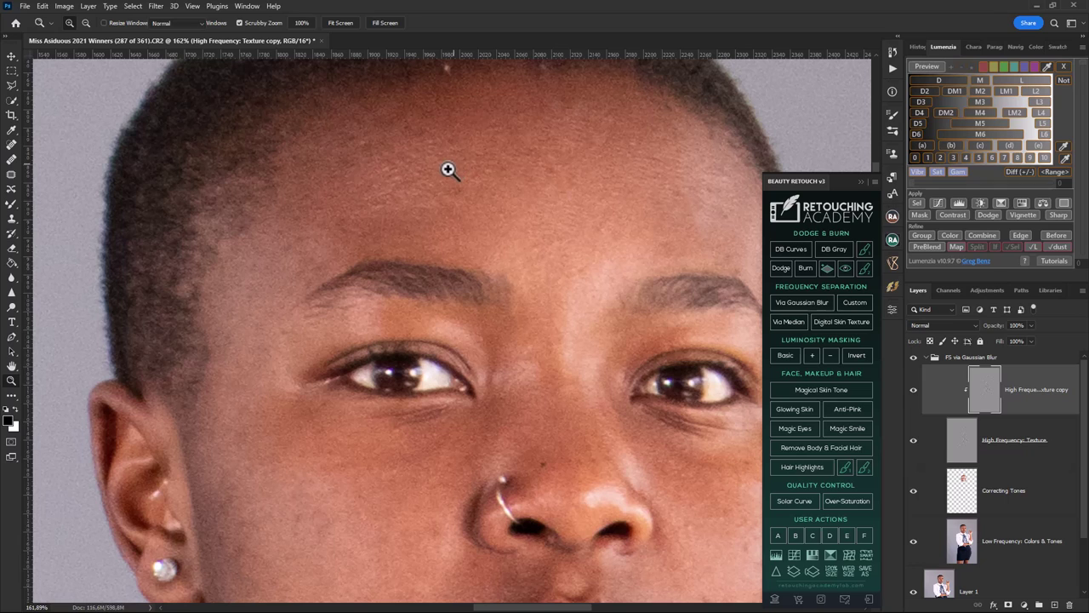
{"action": "left_click", "coordinate": [467, 166], "text": "alt"}
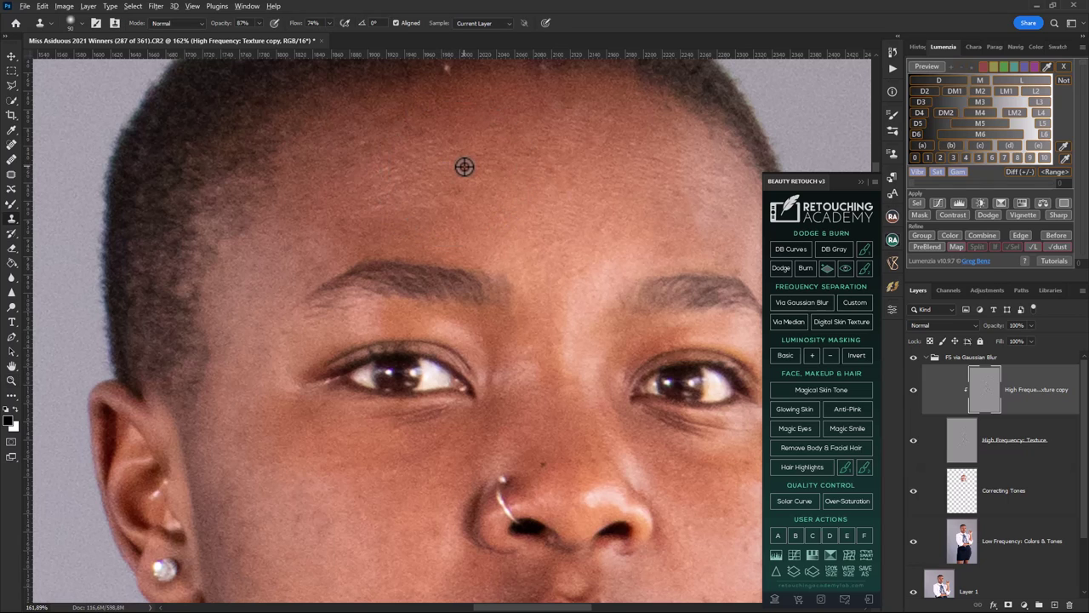
{"action": "left_click", "coordinate": [465, 170], "text": "alt"}
{"action": "mouse_move", "coordinate": [435, 182]}
{"action": "left_mouse_down"}
{"action": "mouse_move", "coordinate": [390, 162]}
{"action": "mouse_move", "coordinate": [360, 182]}
{"action": "mouse_move", "coordinate": [397, 195]}
{"action": "mouse_move", "coordinate": [486, 182]}
{"action": "left_mouse_up"}
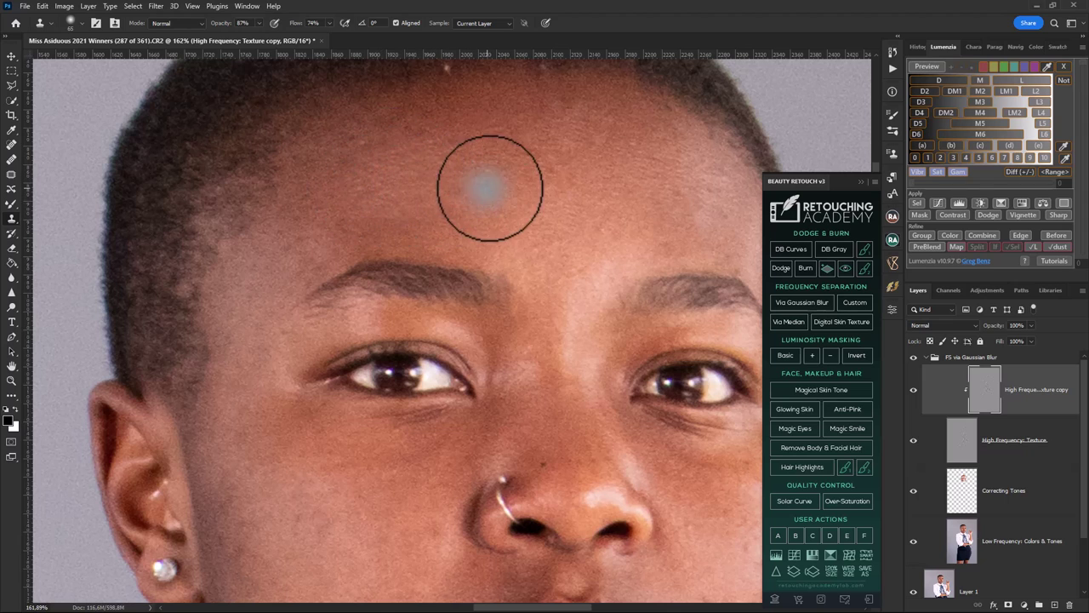
{"action": "left_click", "coordinate": [537, 181], "text": "alt"}
Clone clean skin texture over the marks on the cheek opposite the nose ring with a 34 px Clone Stamp
{"action": "mouse_move", "coordinate": [579, 177]}
{"action": "left_mouse_down"}
{"action": "mouse_move", "coordinate": [638, 176]}
{"action": "mouse_move", "coordinate": [652, 190]}
{"action": "mouse_move", "coordinate": [652, 170]}
{"action": "mouse_move", "coordinate": [542, 267]}
{"action": "mouse_move", "coordinate": [452, 401]}
{"action": "left_mouse_up"}
{"action": "left_click_drag", "start_coordinate": [318, 469], "coordinate": [311, 280]}
{"action": "left_click_drag", "start_coordinate": [360, 326], "coordinate": [295, 309]}
{"action": "left_click", "coordinate": [596, 334]}
{"action": "right_click", "coordinate": [624, 292], "text": "alt"}
{"action": "left_click", "coordinate": [678, 341]}
{"action": "left_click", "coordinate": [651, 333], "text": "alt"}
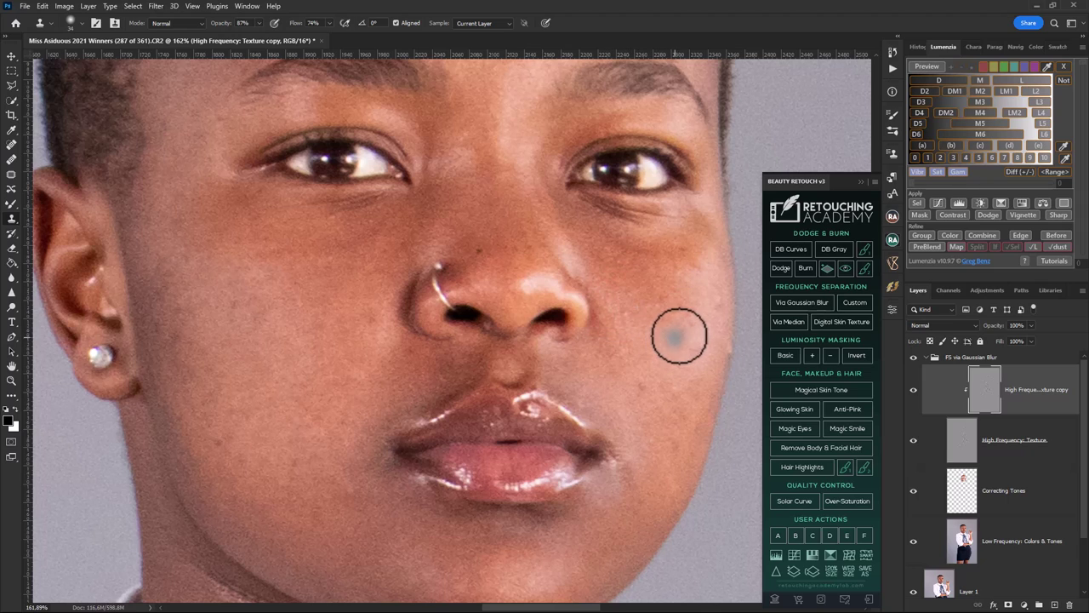
{"action": "left_click", "coordinate": [684, 315]}
{"action": "left_click", "coordinate": [710, 292]}
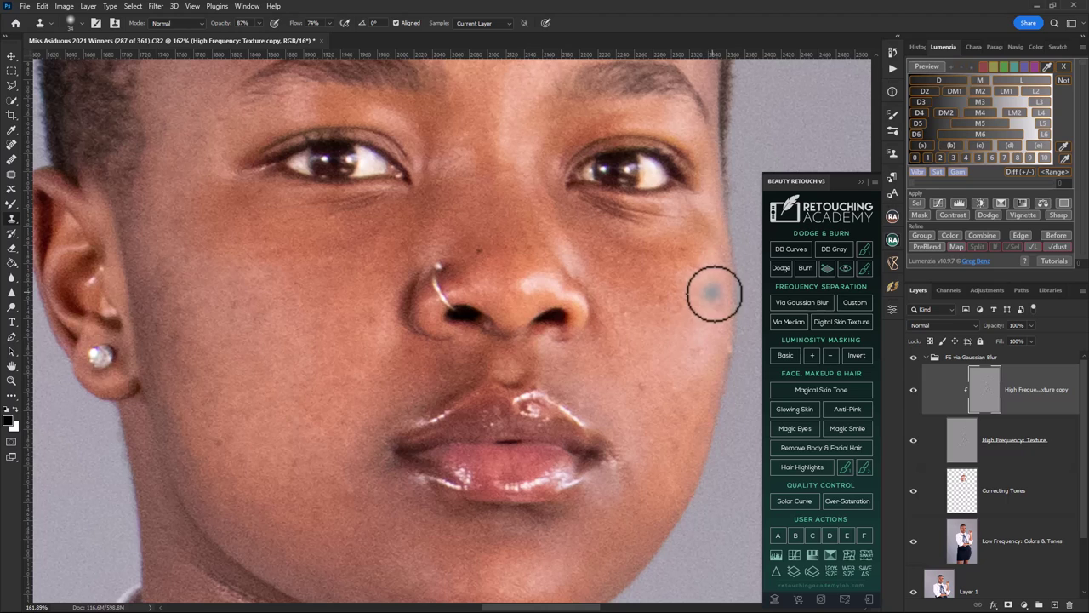
Clone clean skin texture over the marks on the cheek beside the visible ear and fit the whole image in view
{"action": "left_click", "coordinate": [248, 225], "text": "alt"}
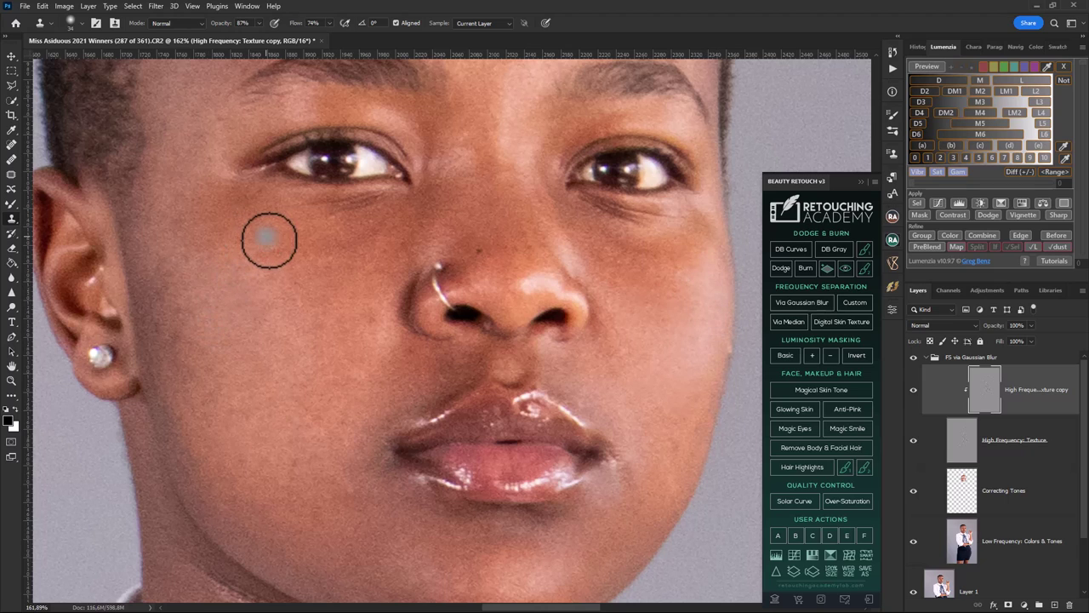
{"action": "left_click", "coordinate": [287, 452]}
{"action": "left_click_drag", "start_coordinate": [238, 299], "coordinate": [244, 393]}
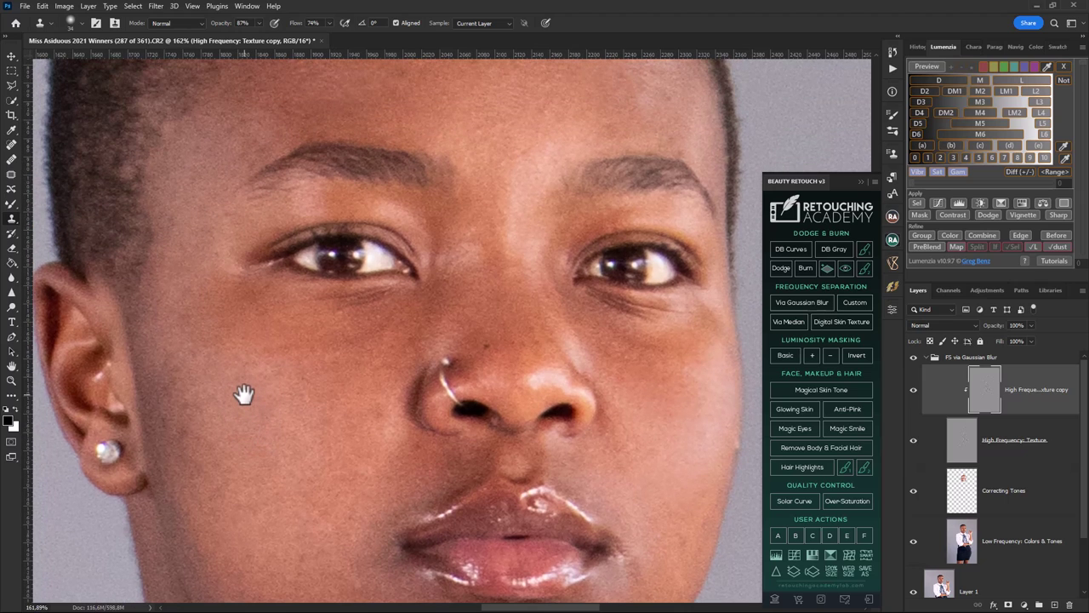
{"action": "key", "text": "ctrl+0"}
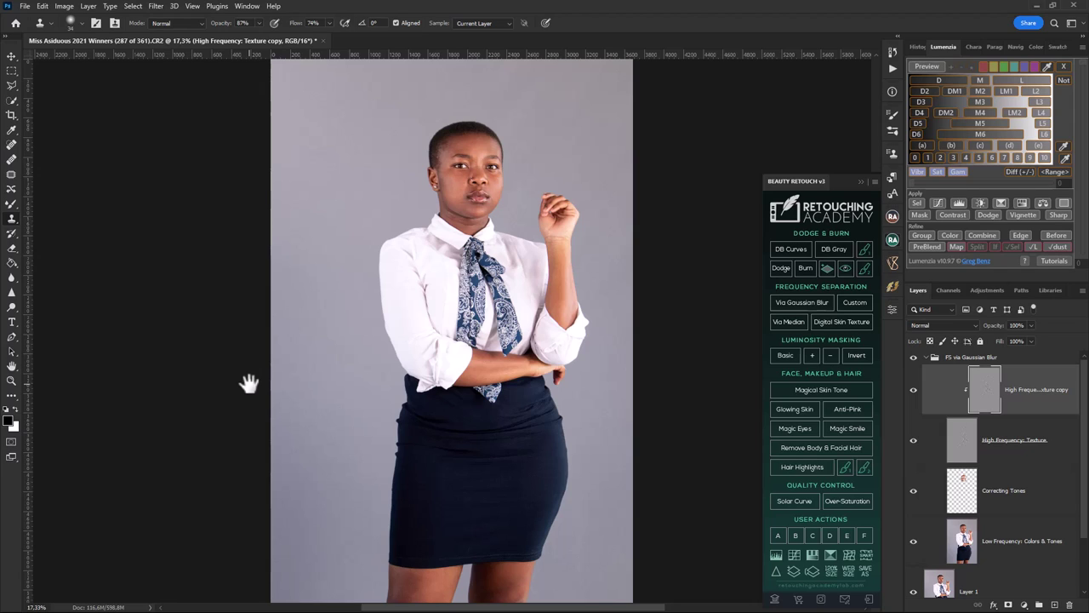
Merge a copy of the FS via Gaussian Blur group into a new layer, then delete the original group and Layer 1
{"action": "left_click", "coordinate": [926, 358]}
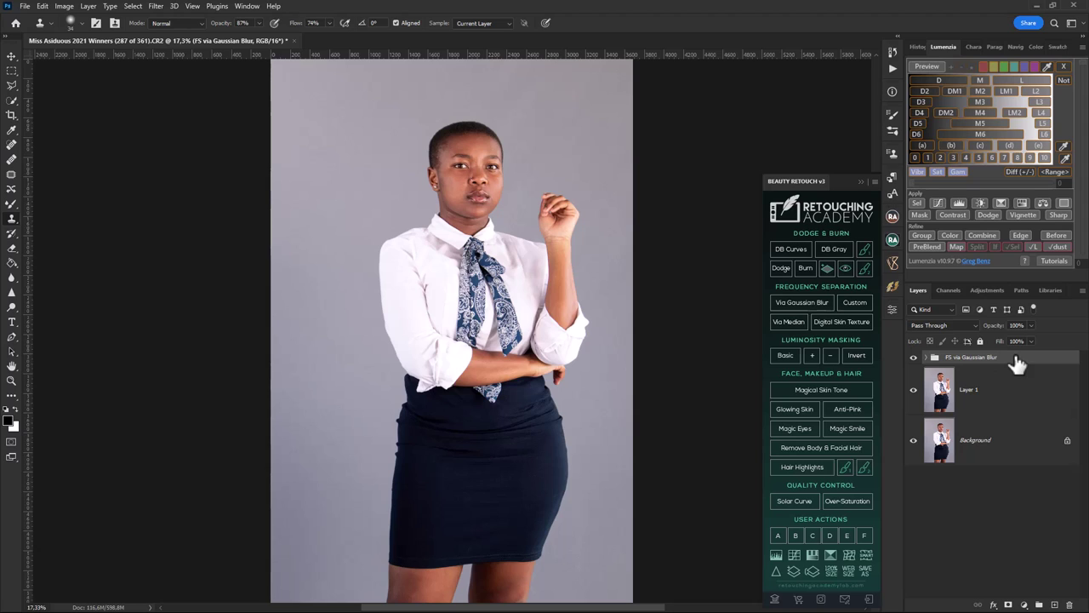
{"action": "key", "text": "ctrl+alt+e"}
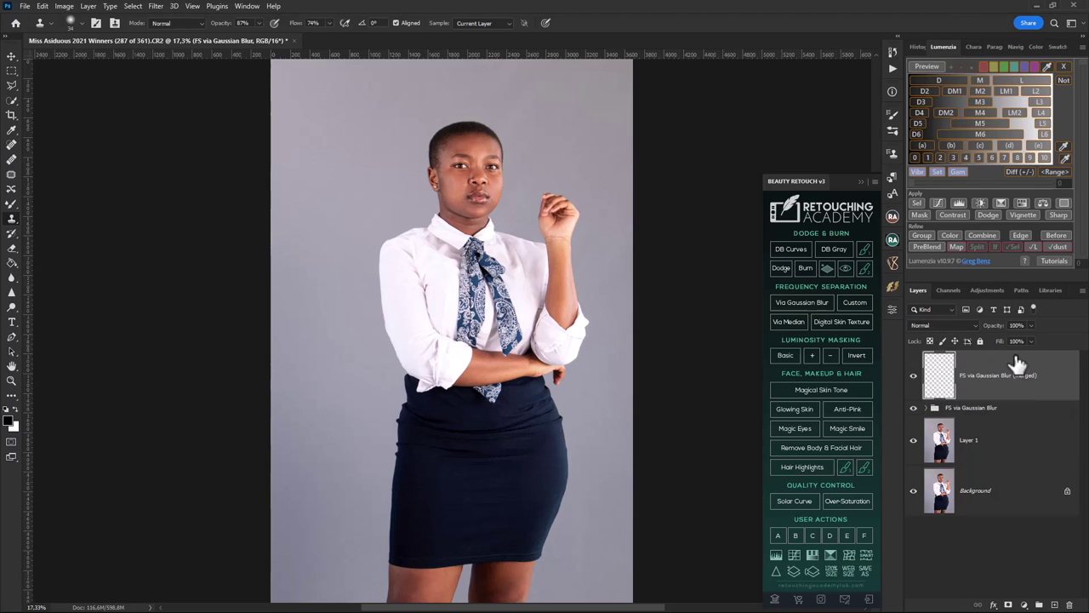
{"action": "left_click_drag", "start_coordinate": [998, 423], "coordinate": [1069, 602]}
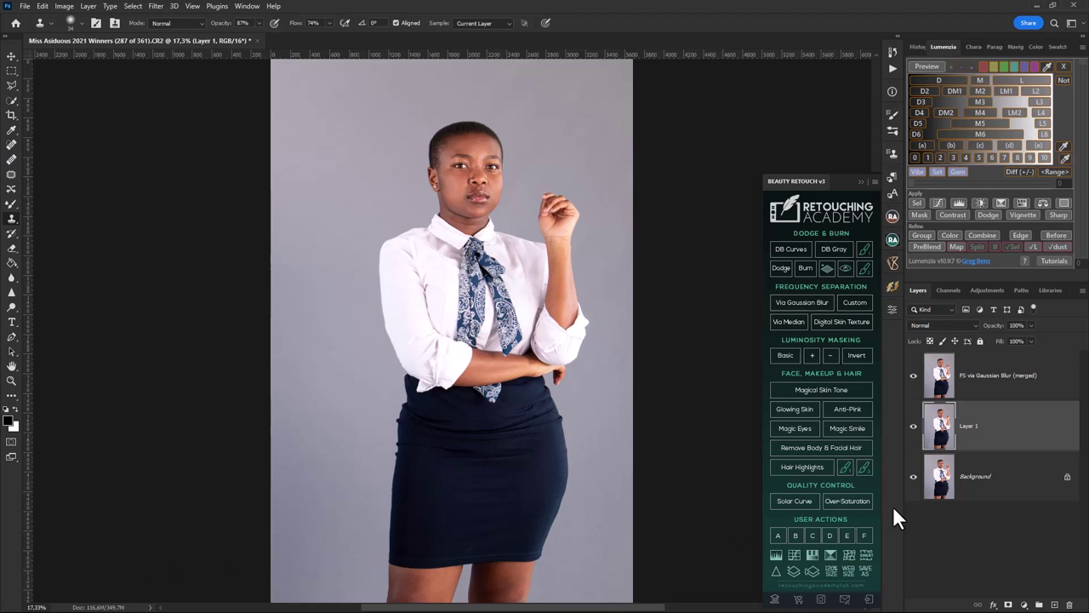
{"action": "left_click_drag", "start_coordinate": [967, 428], "coordinate": [1069, 604]}
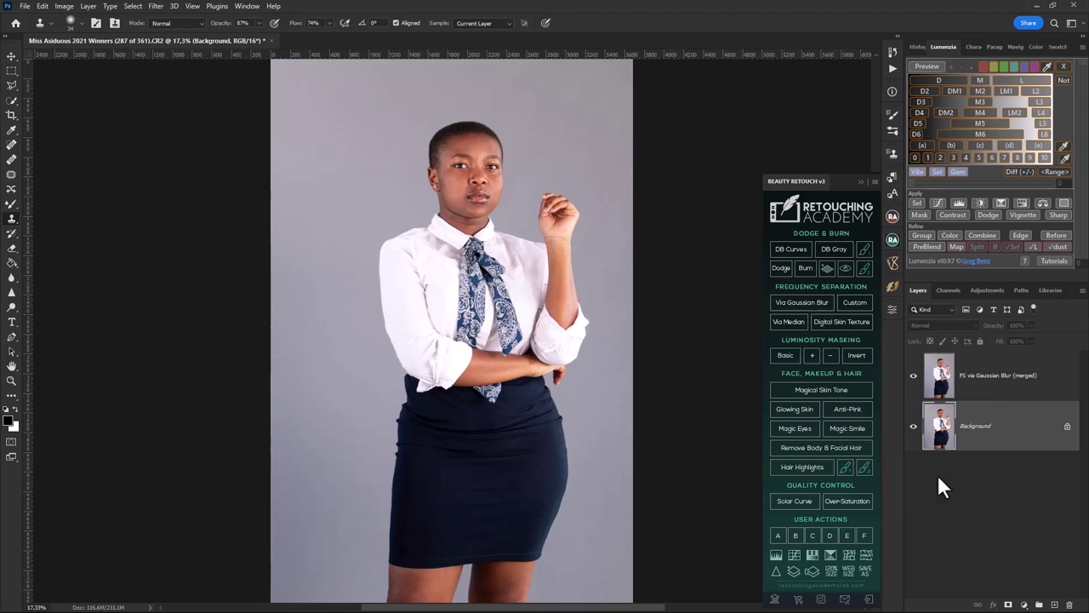
Create Lumenzia zone curves for all wide zones as BlendIf above the merged frequency separation layer
{"action": "left_click", "coordinate": [1004, 381]}
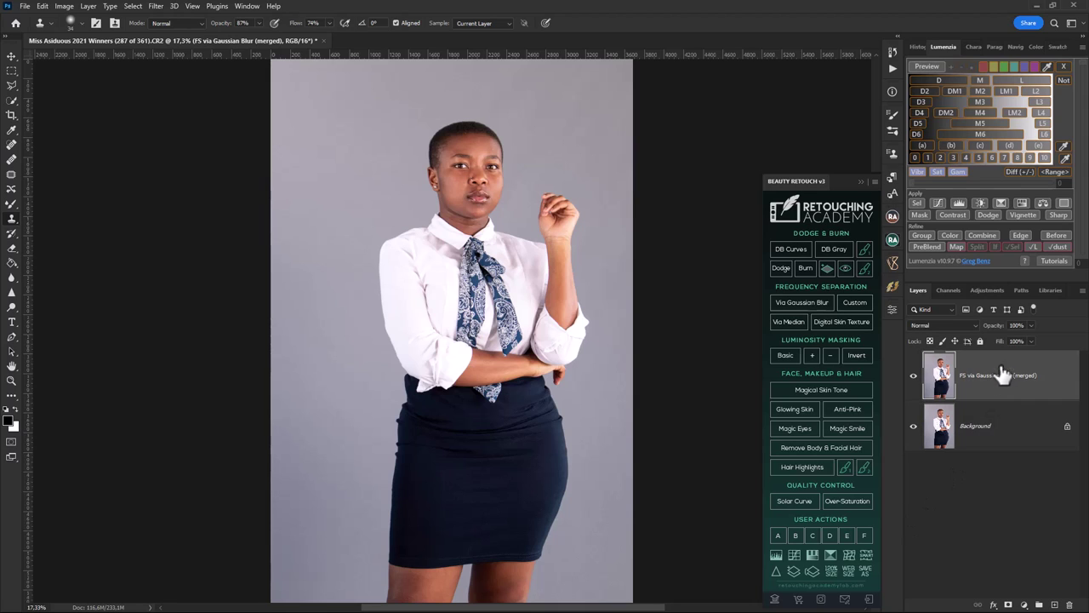
{"action": "left_click", "coordinate": [893, 308]}
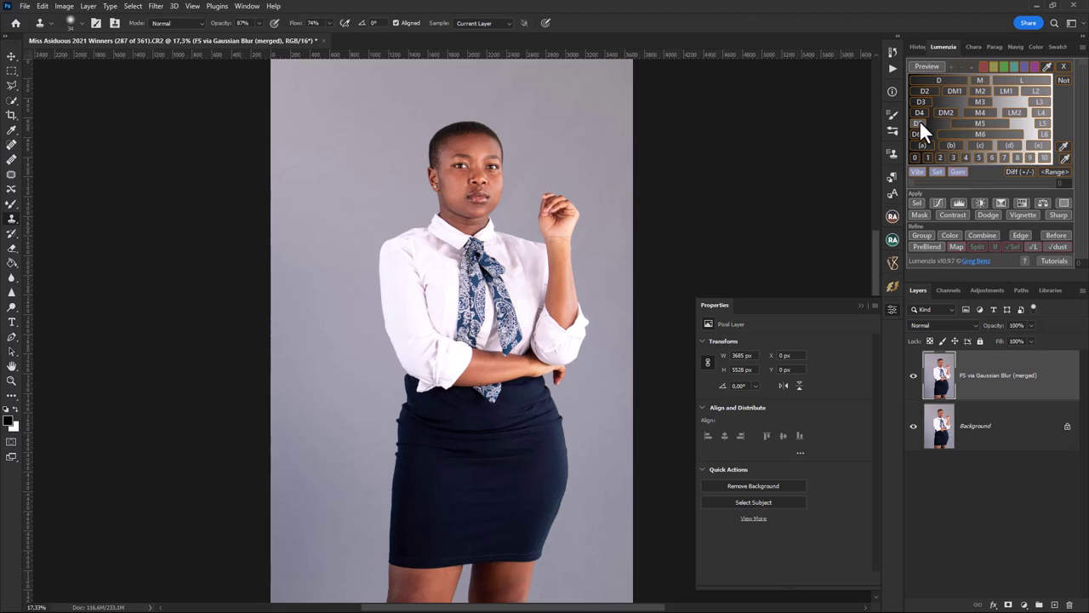
{"action": "left_click", "coordinate": [939, 204]}
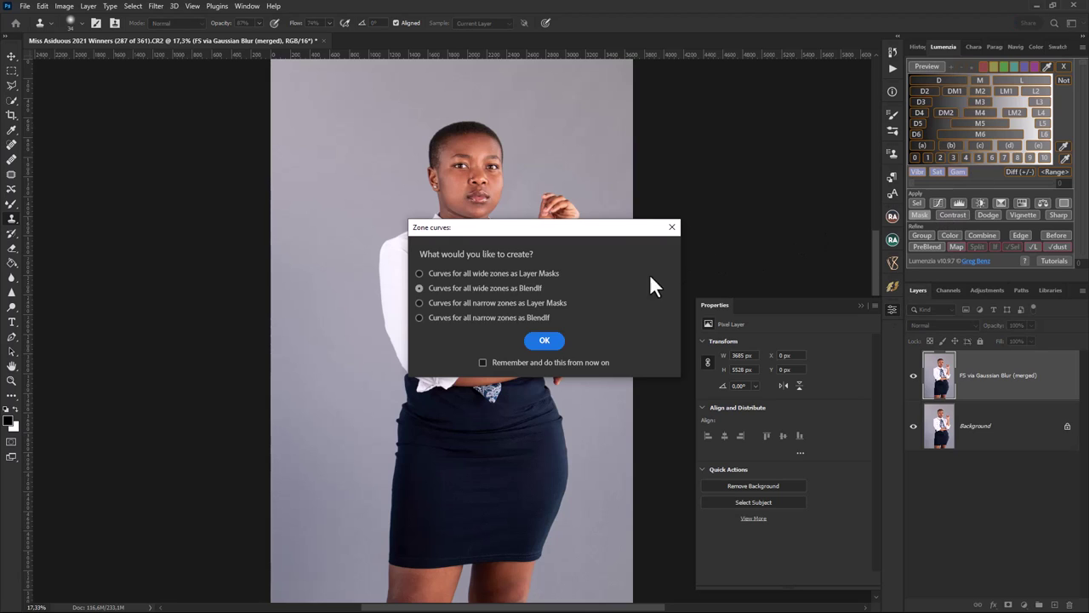
{"action": "left_click", "coordinate": [544, 340]}
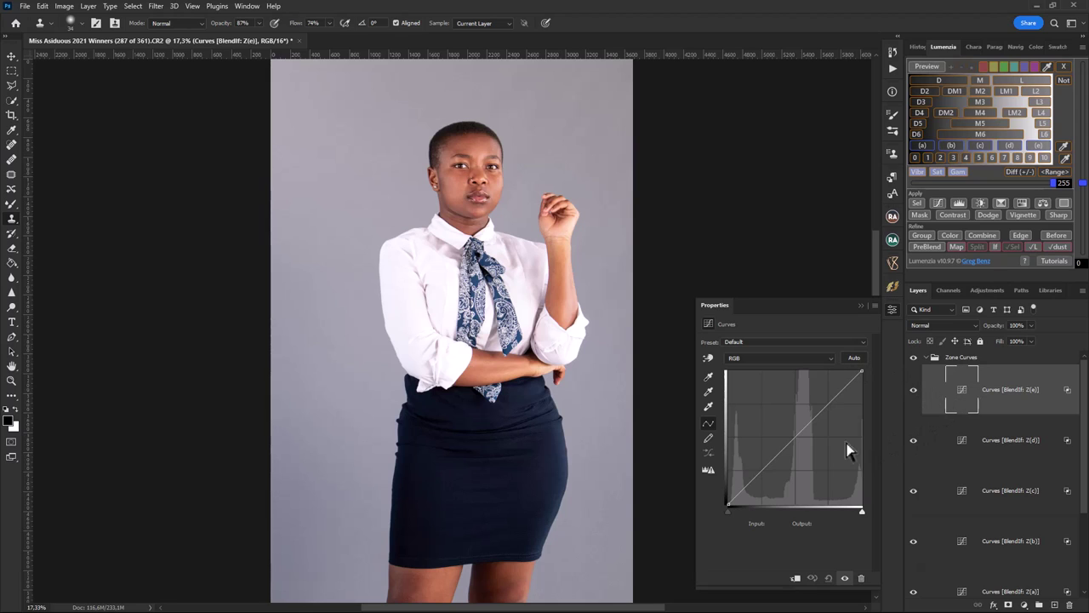
Bend the Z(e) zone curve to input 106, output 157, and the Z(c) zone curve to input 123, output 132
{"action": "left_click", "coordinate": [795, 437]}
{"action": "left_click_drag", "start_coordinate": [796, 432], "coordinate": [784, 417]}
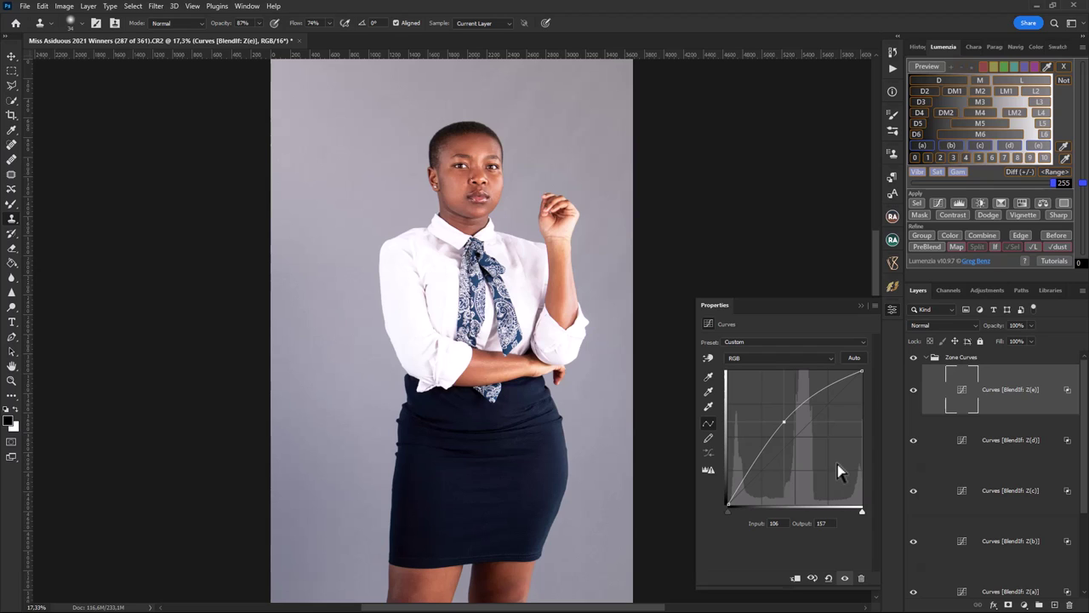
{"action": "left_click", "coordinate": [962, 494]}
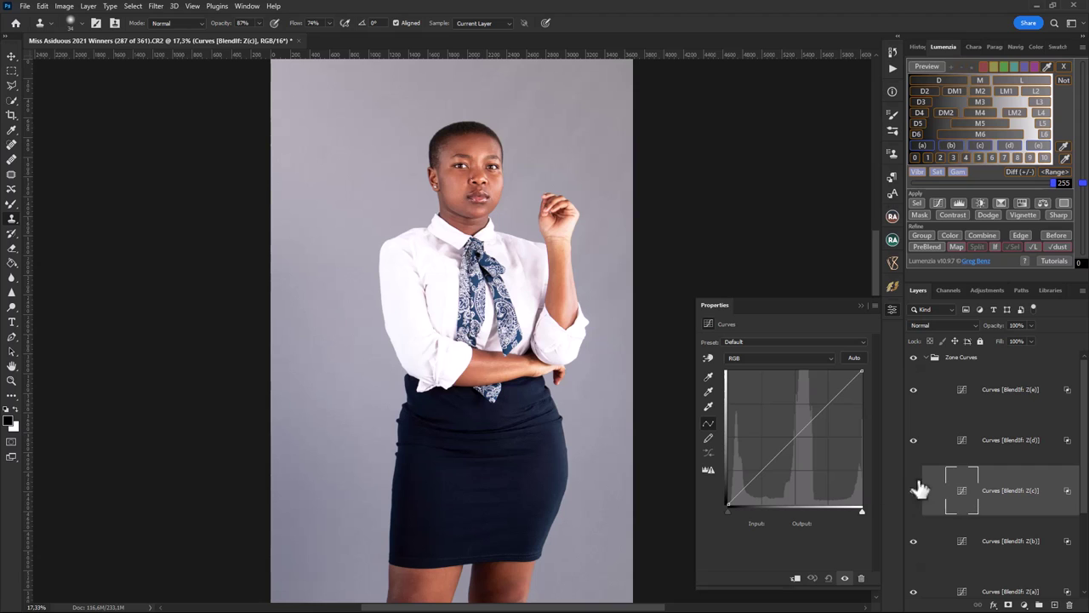
{"action": "left_click_drag", "start_coordinate": [792, 440], "coordinate": [793, 434]}
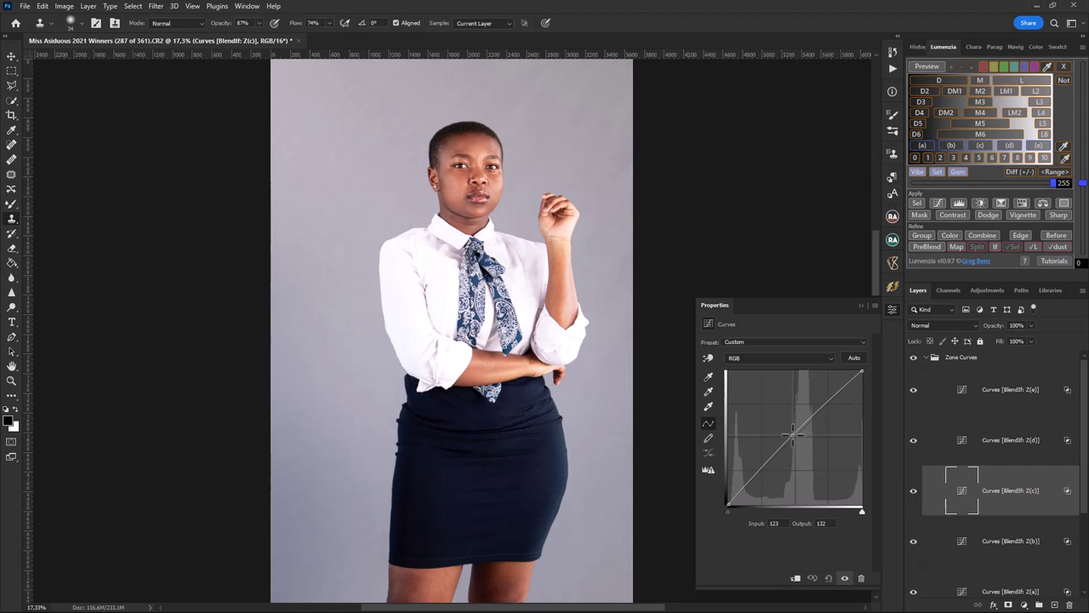
Bend the Z(b) zone curve to input 128, output 124, and collapse the Zone Curves group
{"action": "scroll", "coordinate": [960, 511], "scroll_direction": "down", "scroll_amount": 1}
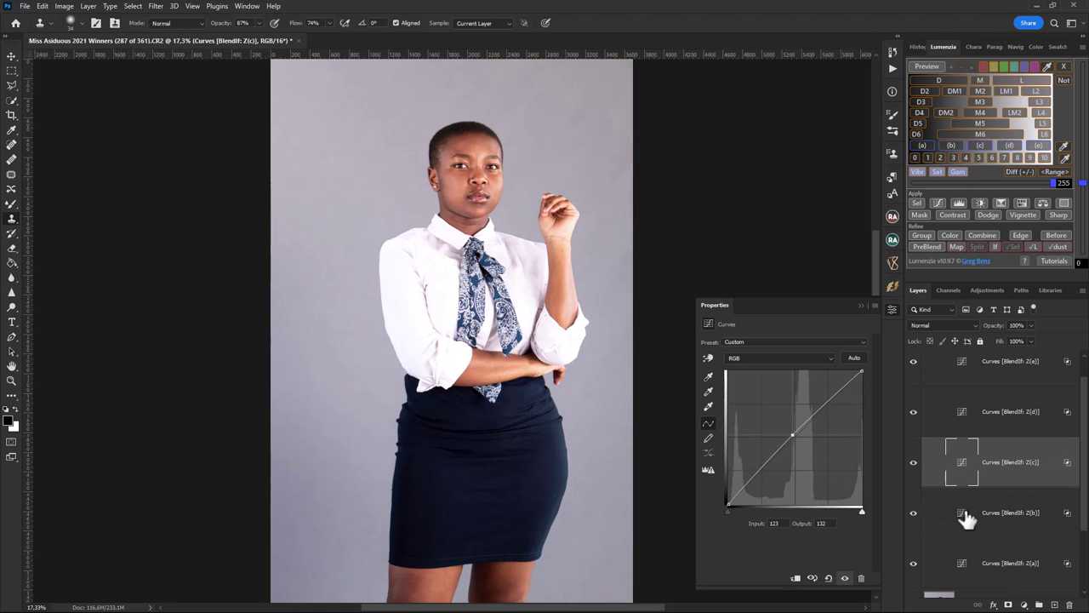
{"action": "left_click", "coordinate": [965, 517]}
{"action": "left_click_drag", "start_coordinate": [793, 439], "coordinate": [796, 440]}
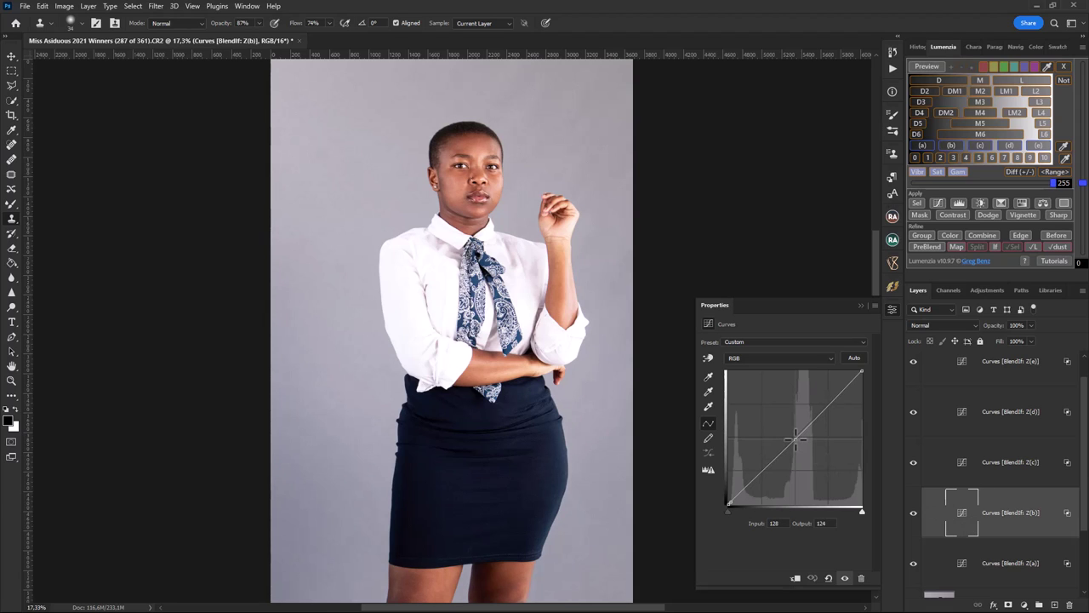
{"action": "left_click", "coordinate": [861, 302]}
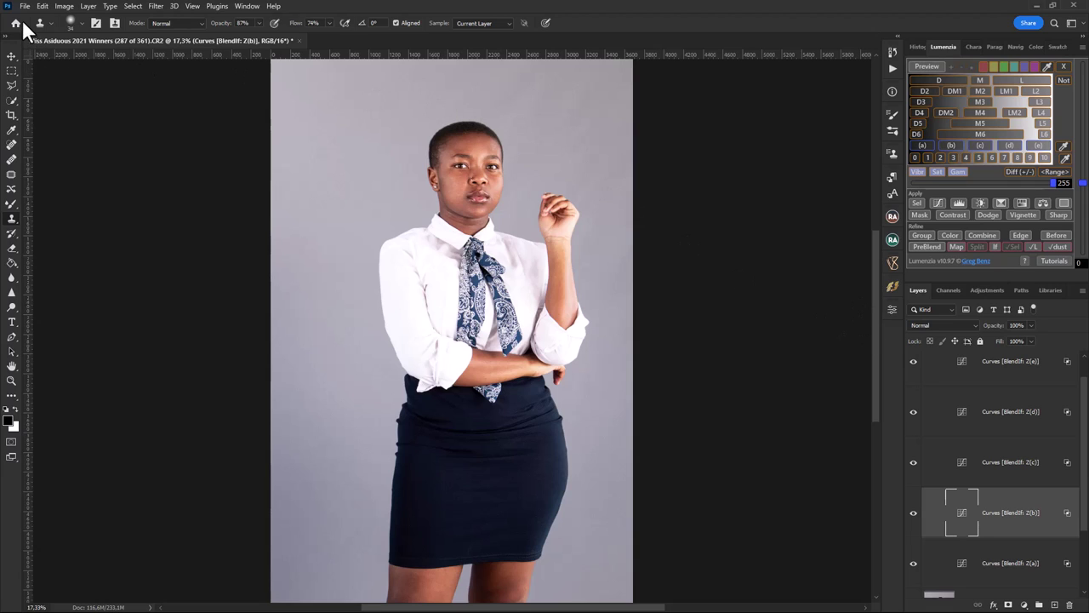
{"action": "scroll", "coordinate": [943, 371], "scroll_direction": "up", "scroll_amount": 1}
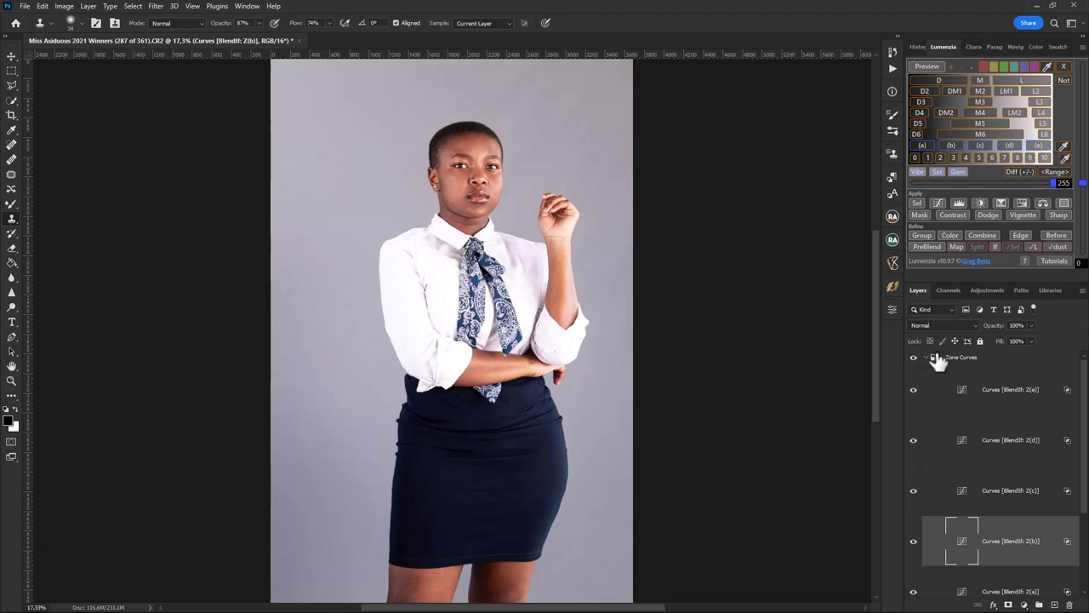
{"action": "left_click", "coordinate": [933, 357]}
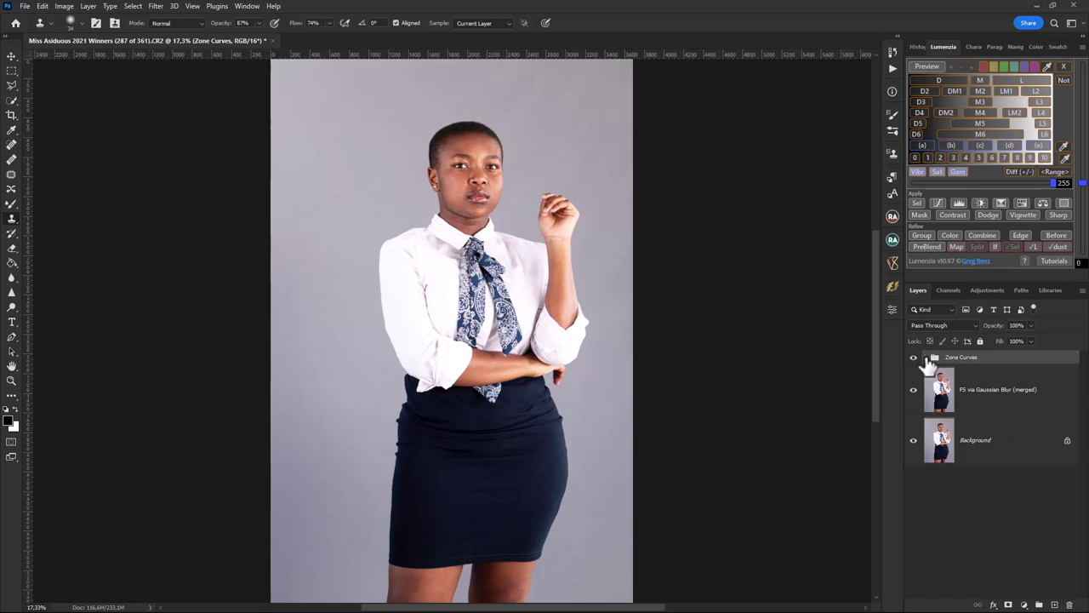
Select the person on the FS via Gaussian Blur (merged) layer with Select Subject
{"action": "left_click", "coordinate": [947, 405]}
{"action": "left_click", "coordinate": [892, 311]}
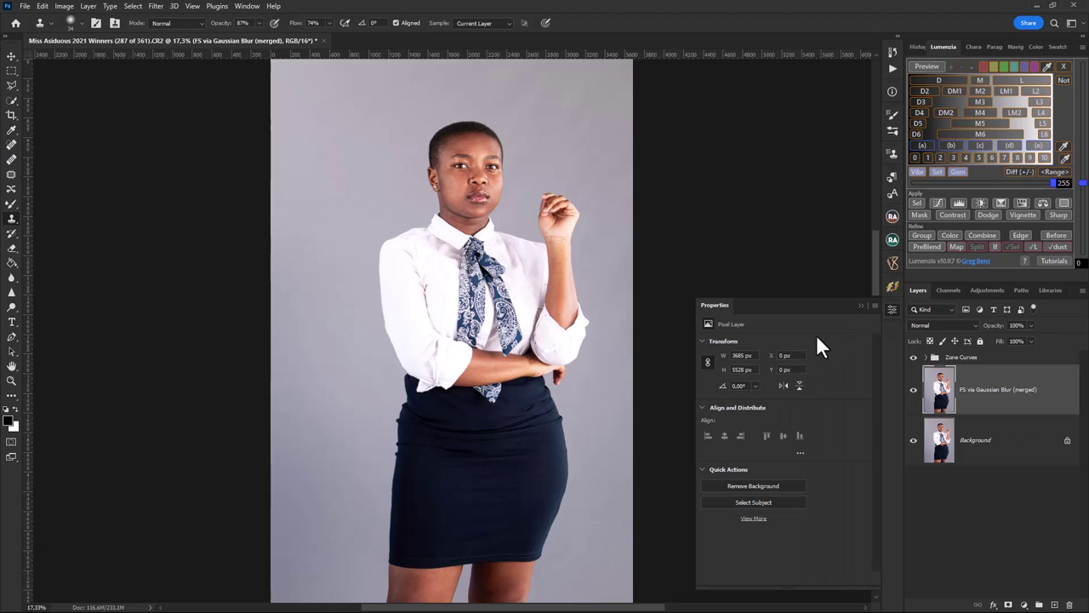
{"action": "left_click", "coordinate": [749, 501]}
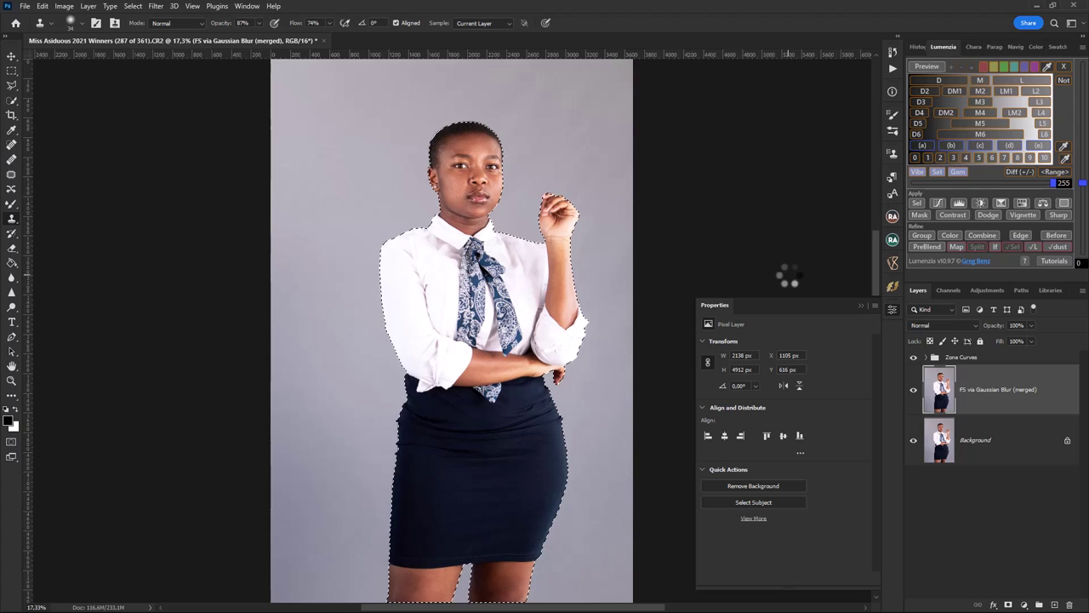
Turn the subject selection into a layer mask and transfer that mask to the Zone Curves group
{"action": "left_click", "coordinate": [1009, 604]}
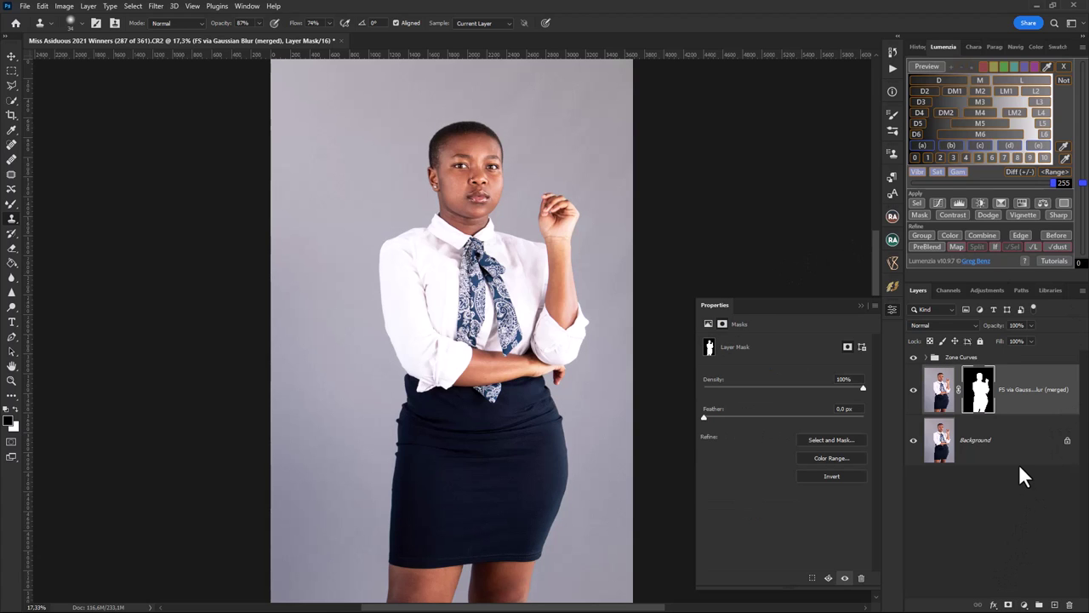
{"action": "left_click_drag", "start_coordinate": [986, 405], "coordinate": [999, 359]}
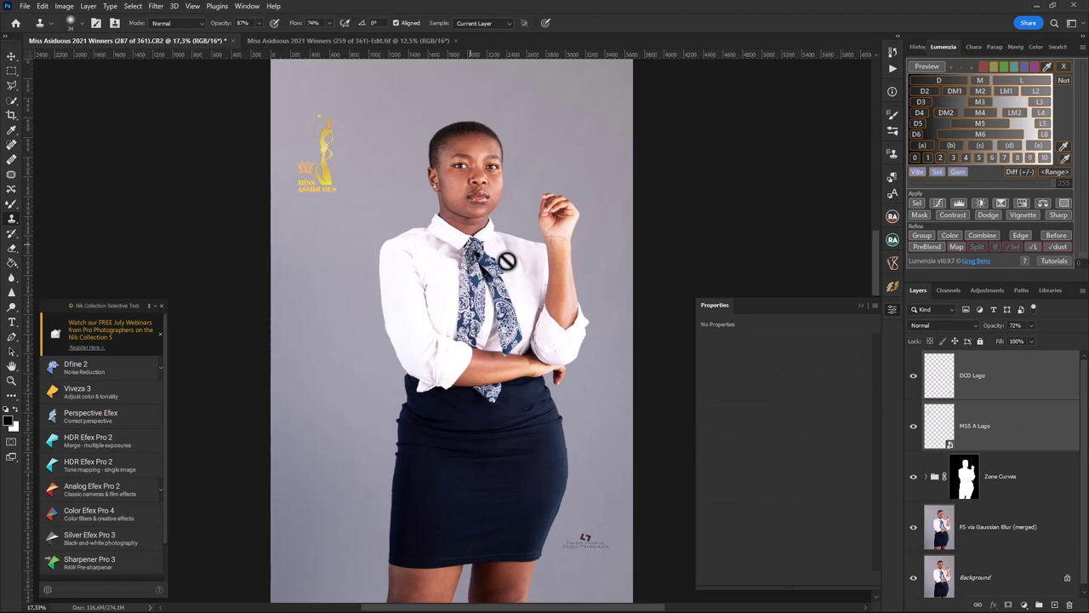
Move the DCD Logo onto the lower backdrop left of the skirt, at about X 347 px, Y 4578 px
{"action": "left_click", "coordinate": [1007, 394]}
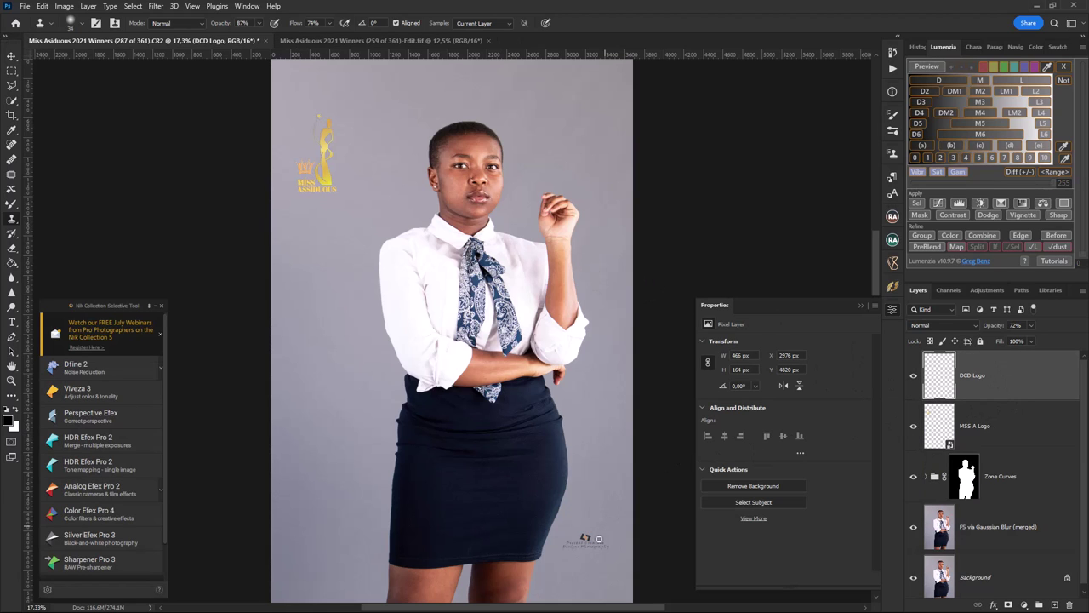
{"action": "key", "text": "v"}
{"action": "left_click_drag", "start_coordinate": [594, 545], "coordinate": [333, 513]}
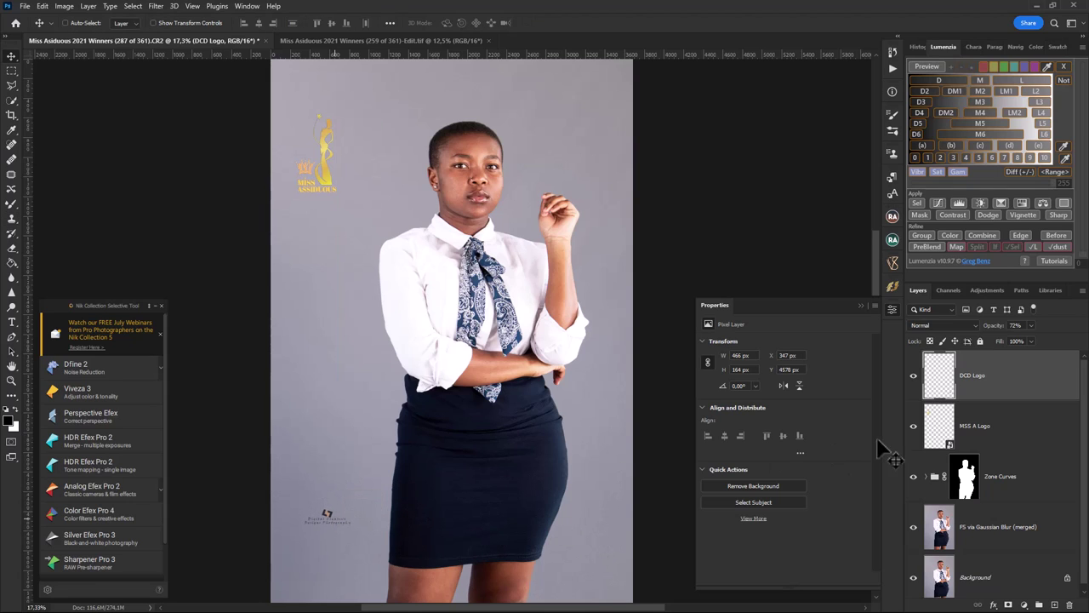
Shift the MSS A Logo up and slightly right on the backdrop, to about X 367 px, Y 330 px, and collapse the properties
{"action": "left_click", "coordinate": [936, 425]}
{"action": "left_click_drag", "start_coordinate": [336, 185], "coordinate": [337, 148]}
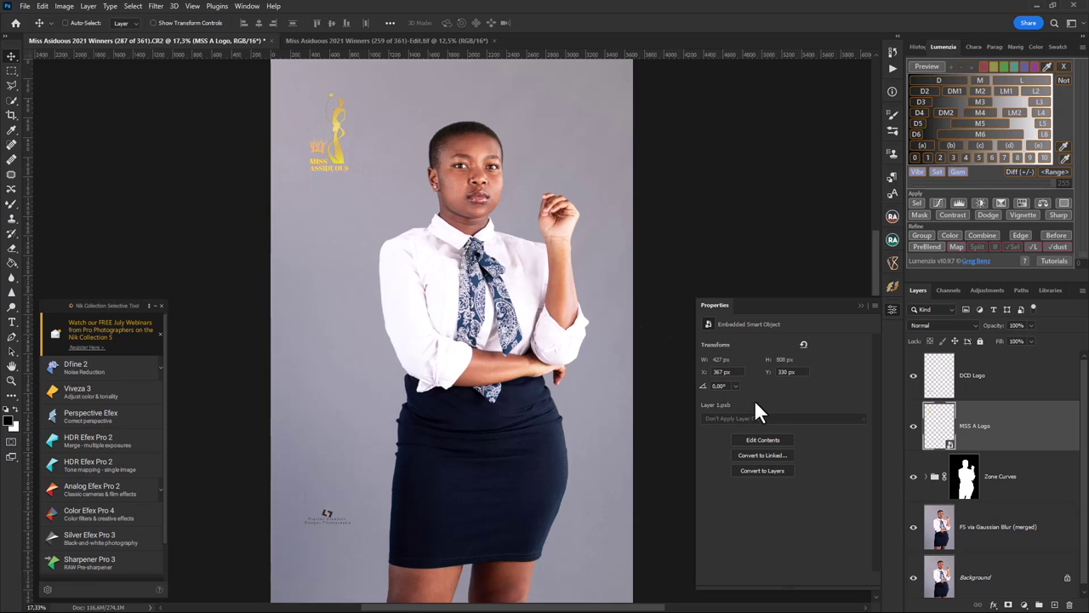
{"action": "left_click", "coordinate": [862, 305]}
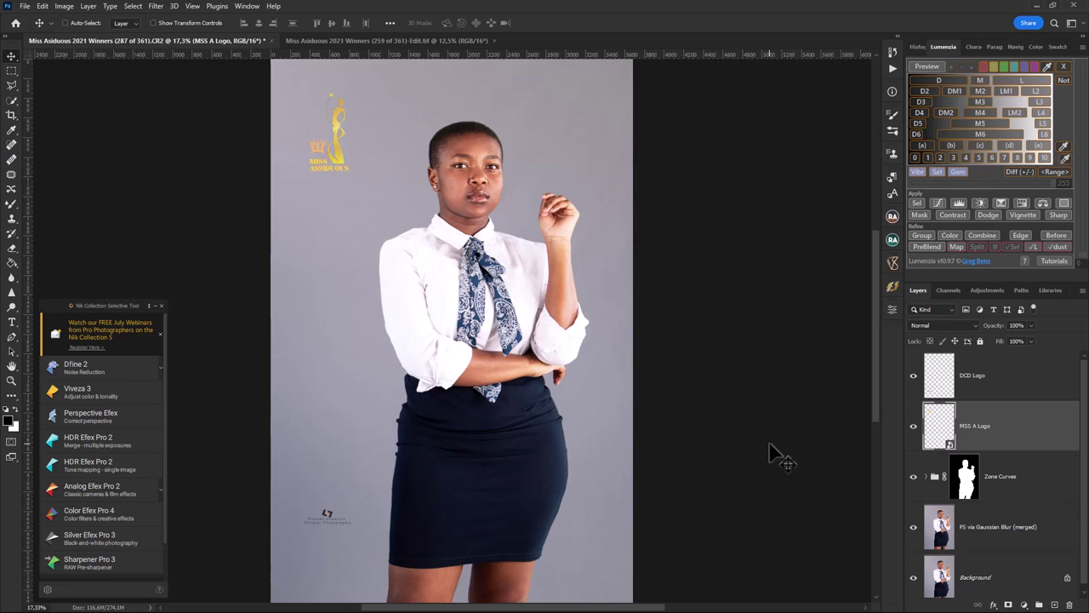
Save the layered portrait, switch to Lightroom Classic and give Miss Asiduous 2021 Winners (287 of 361)-Edit.tif the Red color label
{"action": "key", "text": "ctrl"}
{"action": "key", "text": "ctrl+s"}
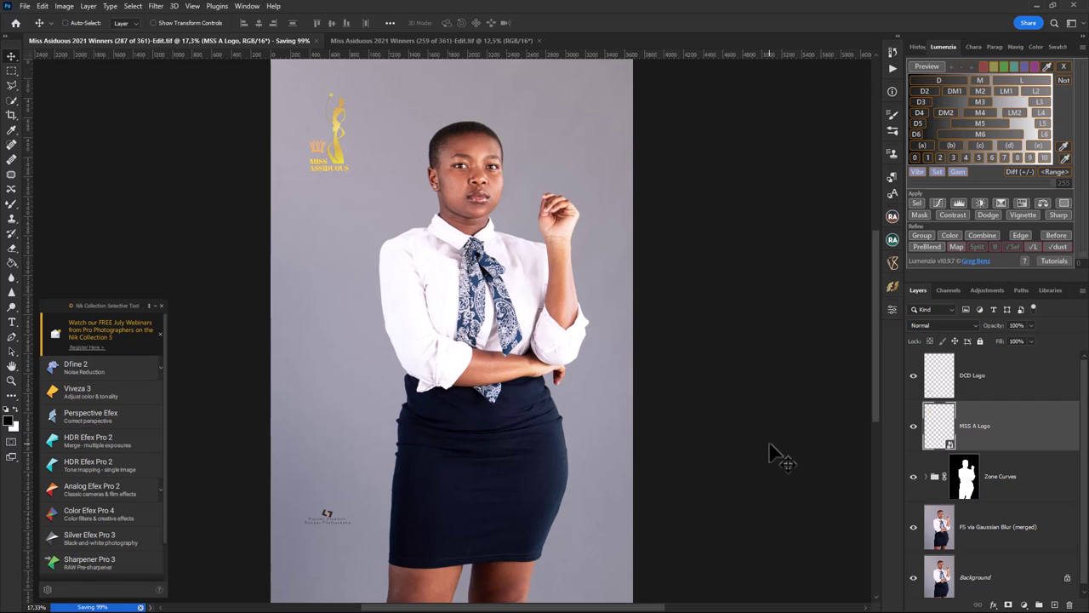
{"action": "key", "text": "alt+Tab"}
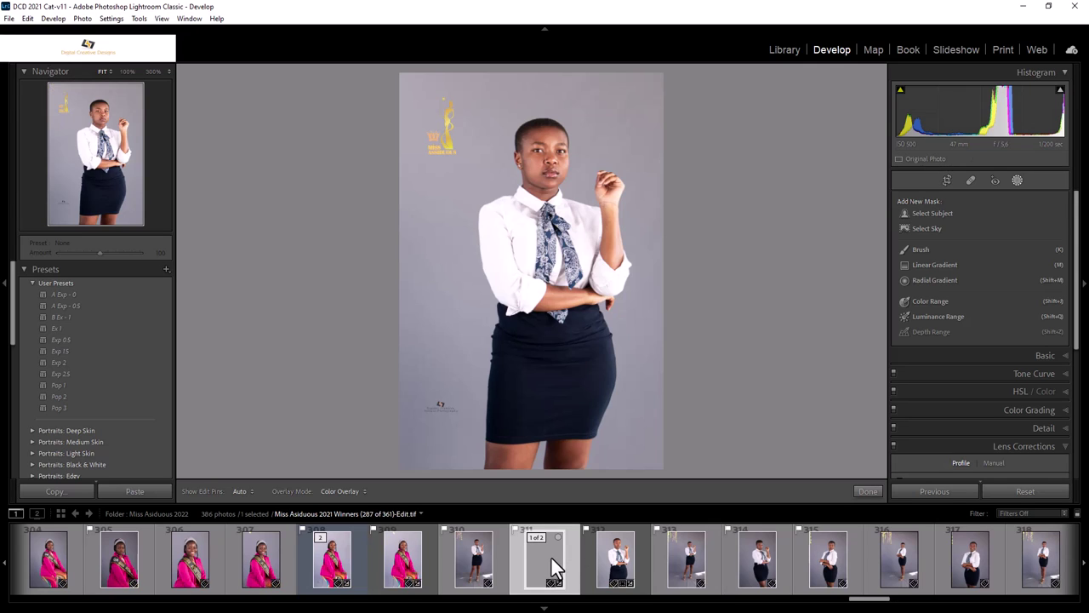
{"action": "key", "text": "6"}
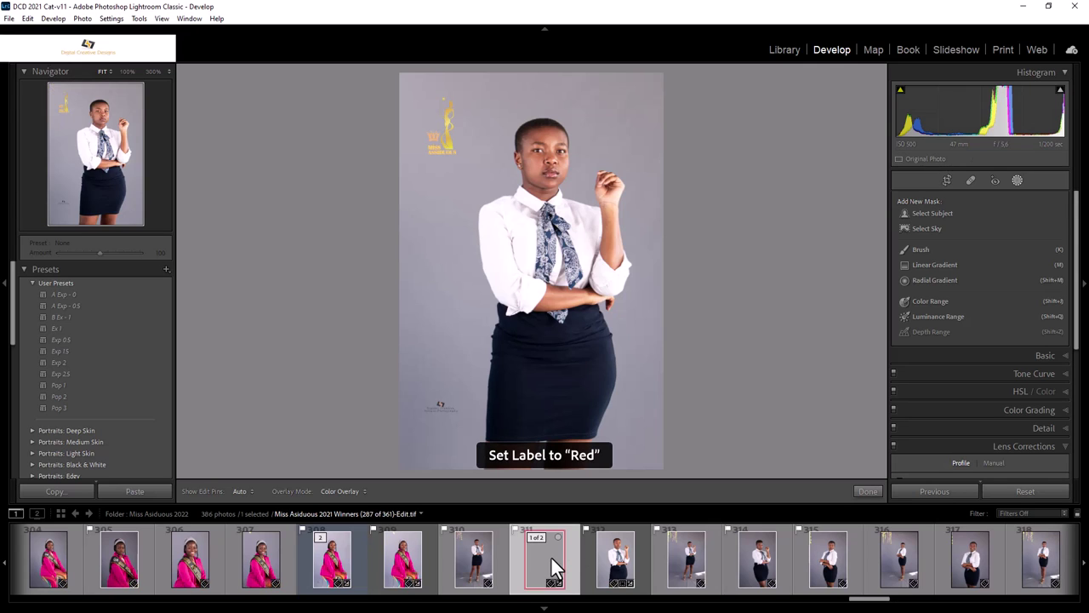